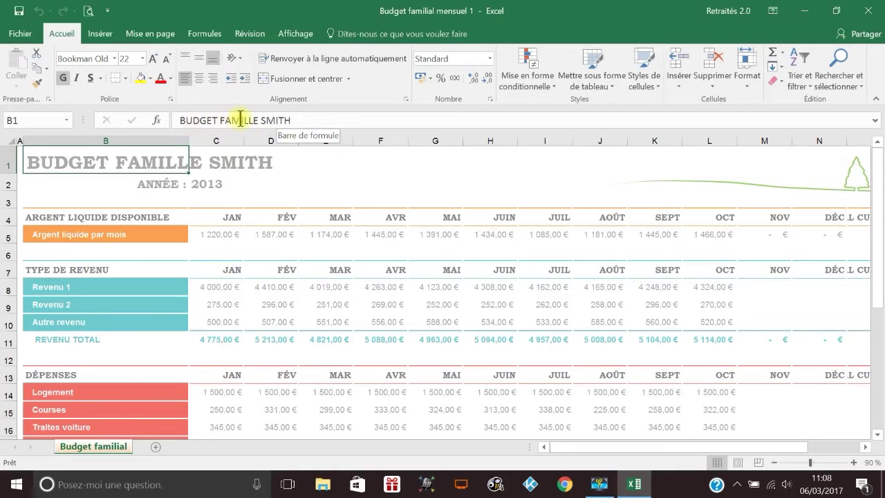
# Change the family name in the sheet's main title so it reads "BUDGET FAMILLE RETRAITES 2.0".
pyautogui.click(297, 120)
pyautogui.press('BackSpace')
pyautogui.press('BackSpace')
pyautogui.press('BackSpace')
pyautogui.press('BackSpace')
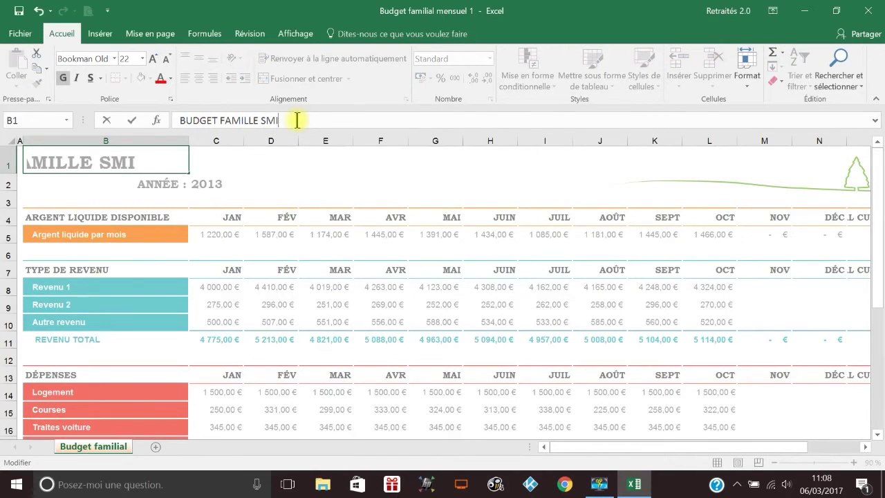
pyautogui.write('RETRAITE')
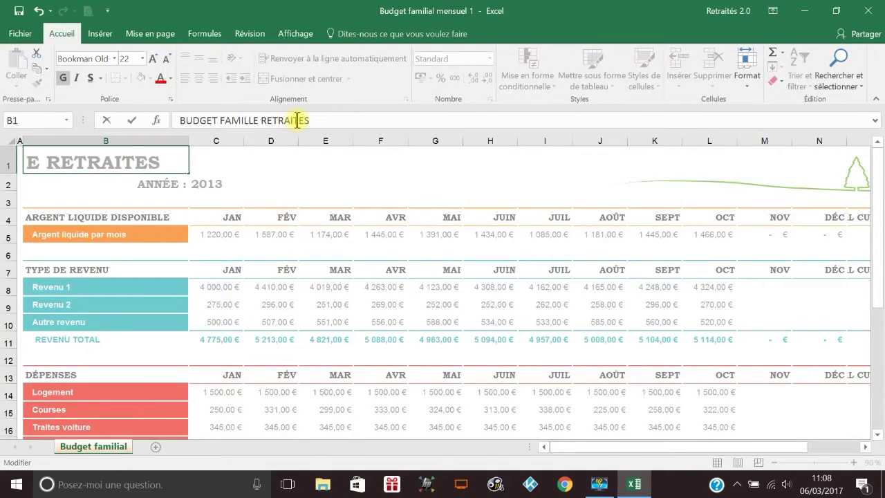
pyautogui.write('S 2.0')
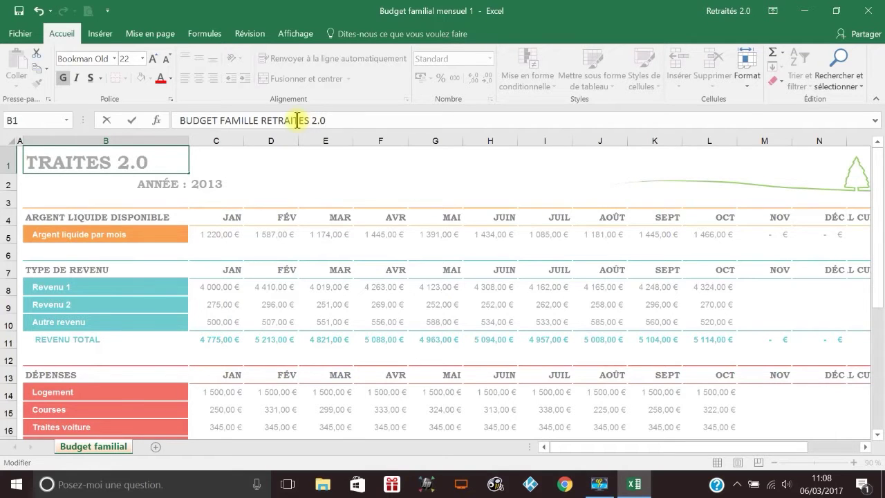
pyautogui.click(318, 200)
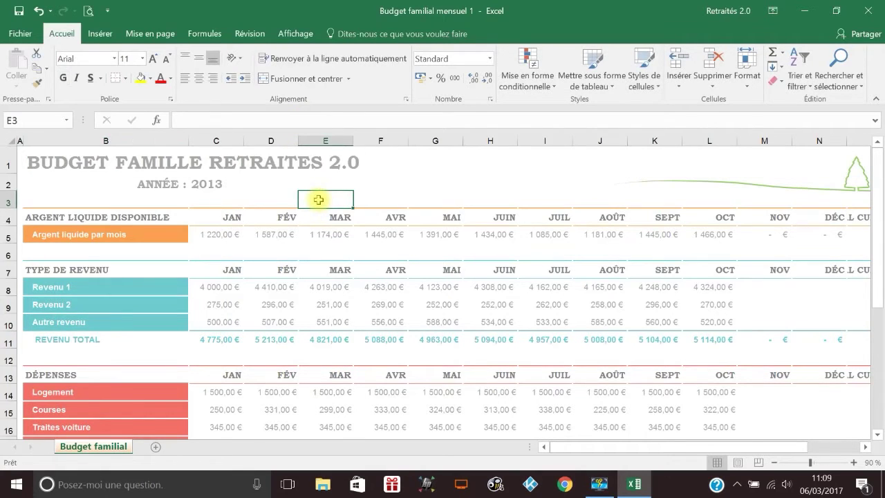
# Set the budget year beneath the main title to 2017.
pyautogui.click(191, 183)
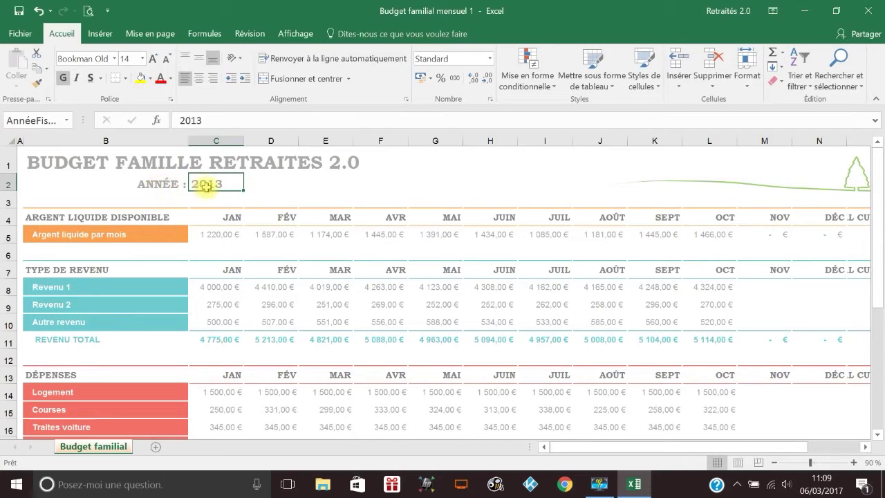
pyautogui.click(217, 120)
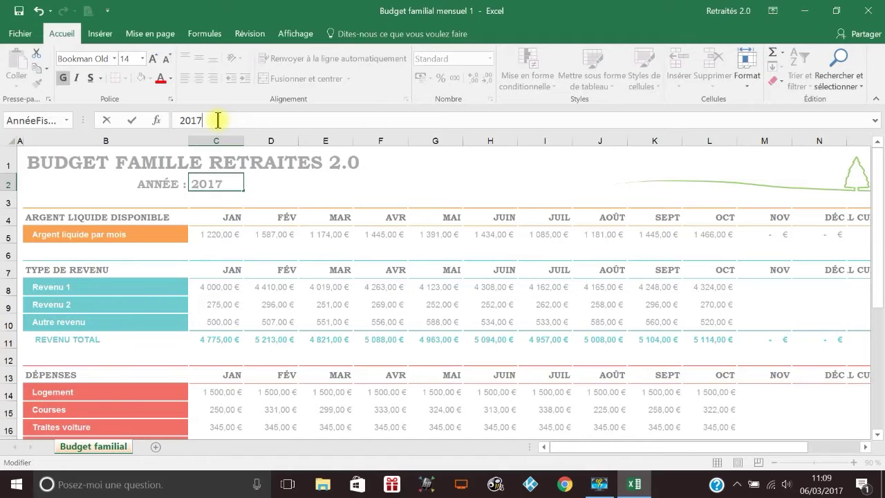
pyautogui.click(419, 196)
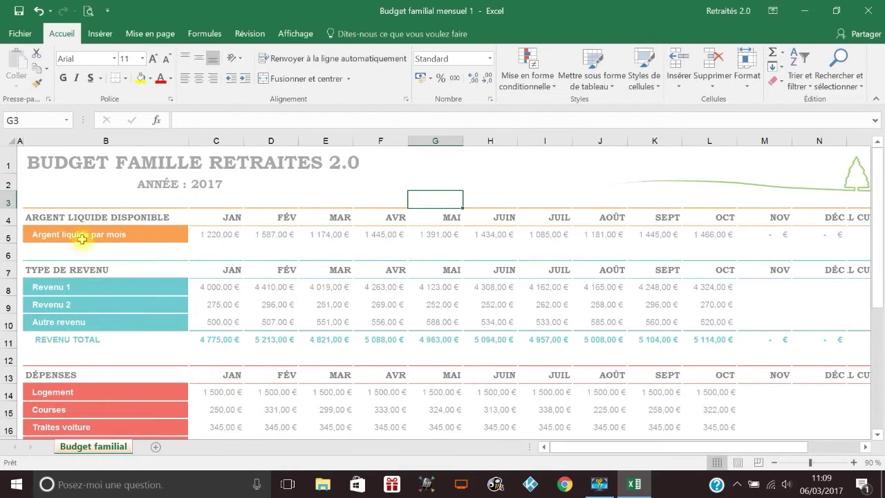
# Rename the "Revenu 1" row in the revenue table as "Retraite générale".
pyautogui.click(65, 290)
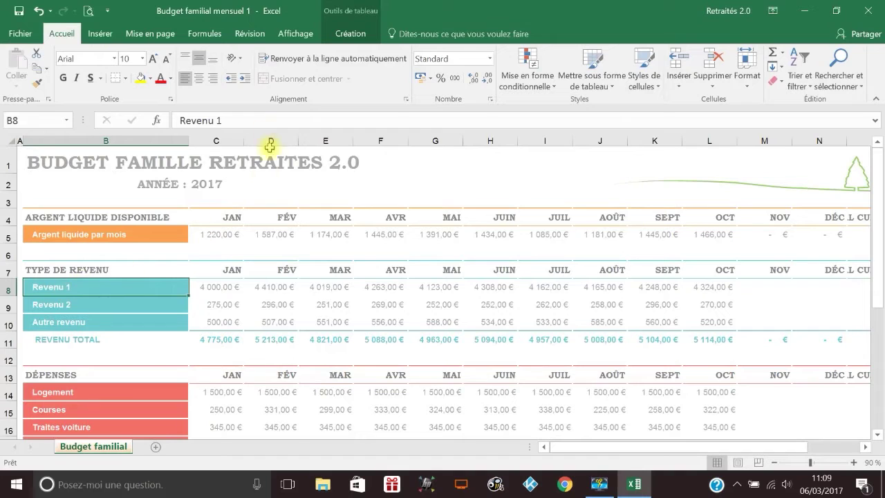
pyautogui.click(237, 124)
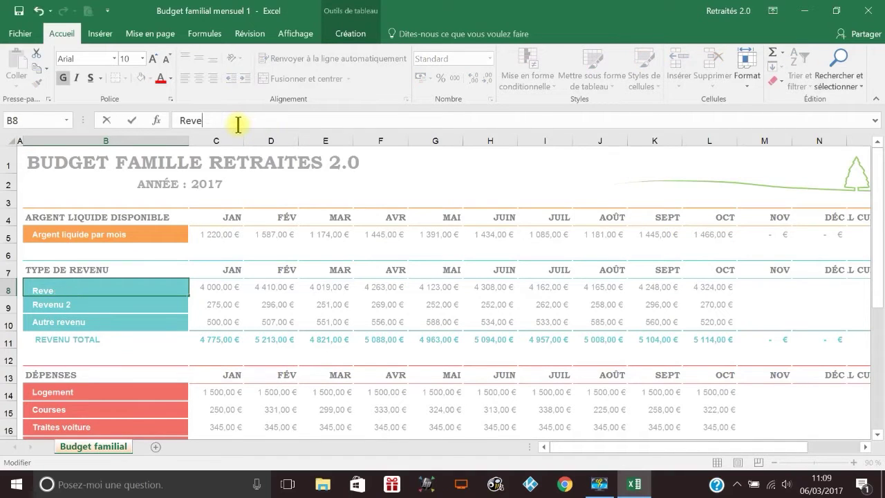
pyautogui.write('etraite général')
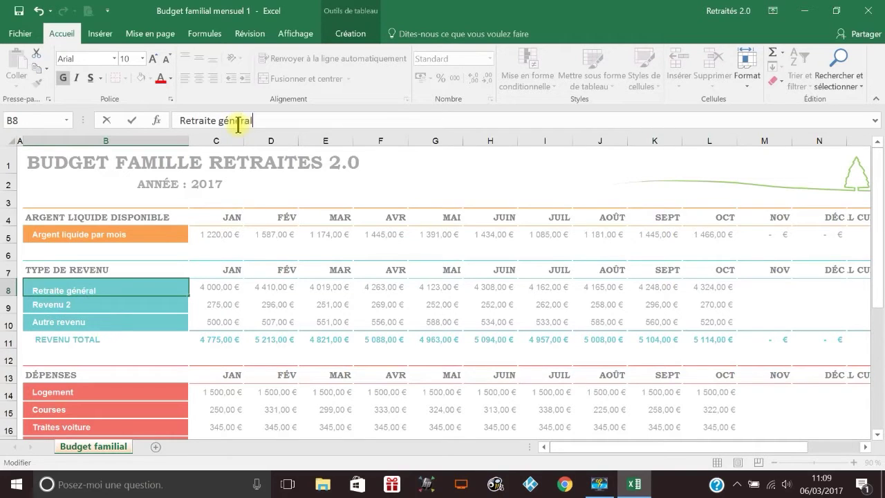
pyautogui.write('e')
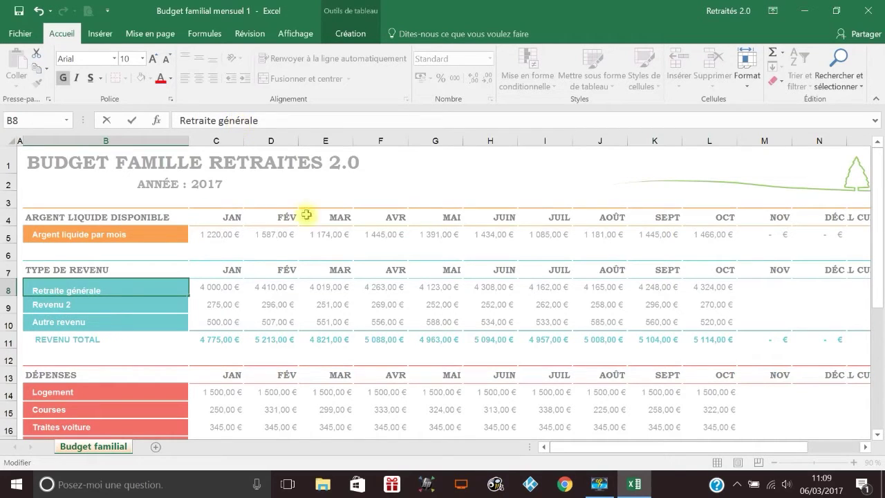
# Rename the "Revenu 2" row in the revenue table as "Retraite complémentaire".
pyautogui.click(92, 304)
pyautogui.click(237, 120)
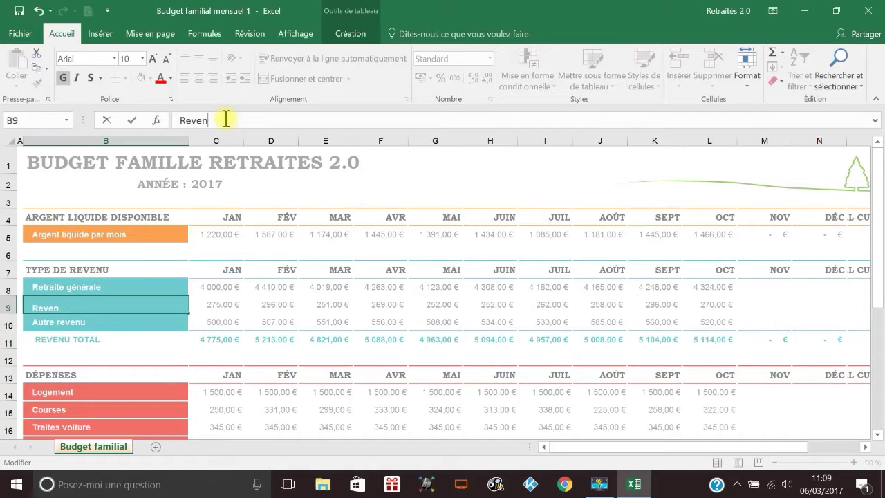
pyautogui.write('etr')
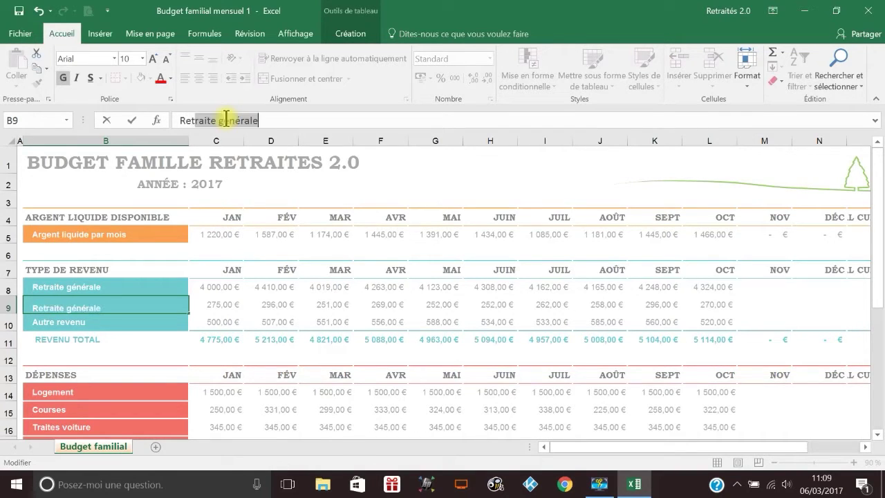
pyautogui.write('aite complémentaire')
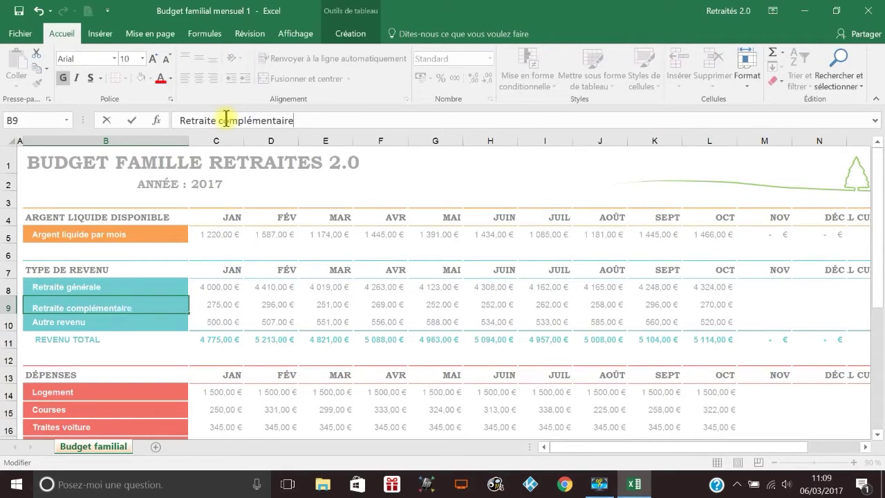
# Check the "Autre revenu" label and review the expense categories from Logement down to Économies.
pyautogui.click(157, 323)
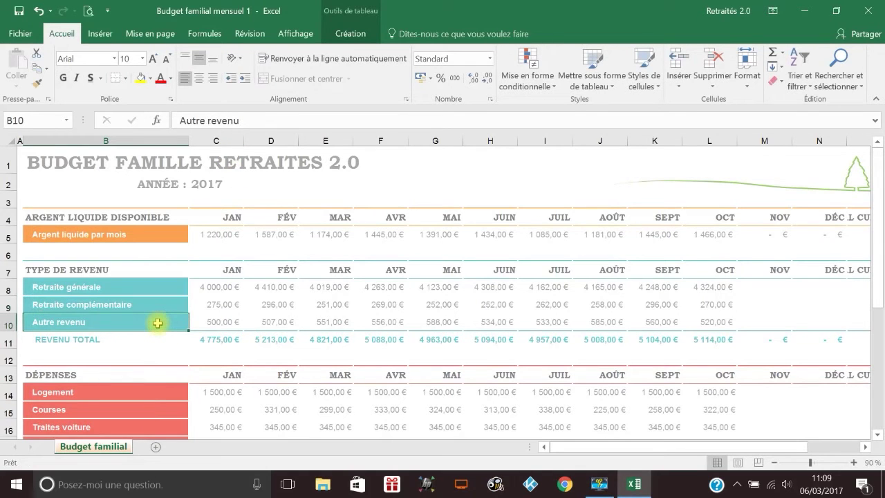
pyautogui.click(262, 122)
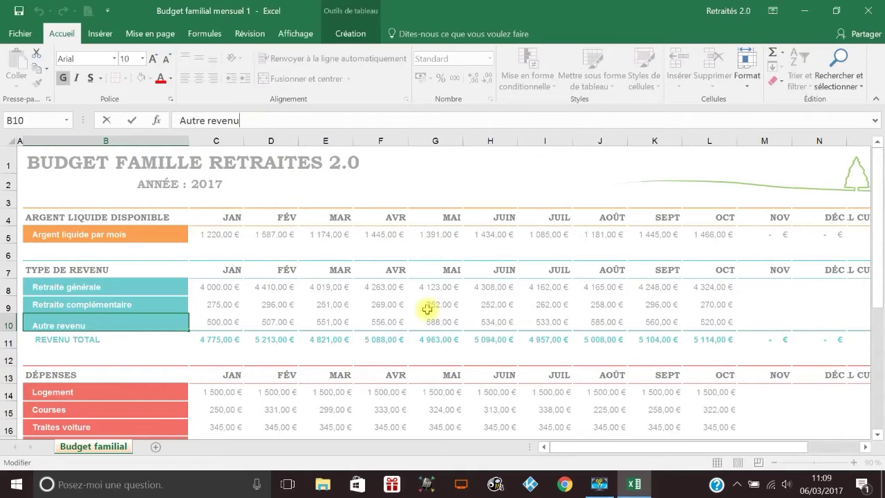
pyautogui.click(220, 358)
pyautogui.scroll(-3, 170, 371)
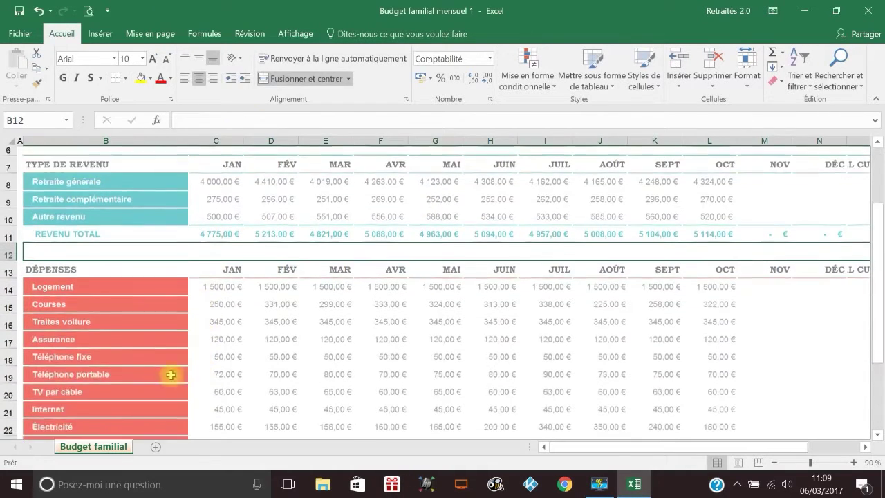
pyautogui.scroll(-3, 131, 318)
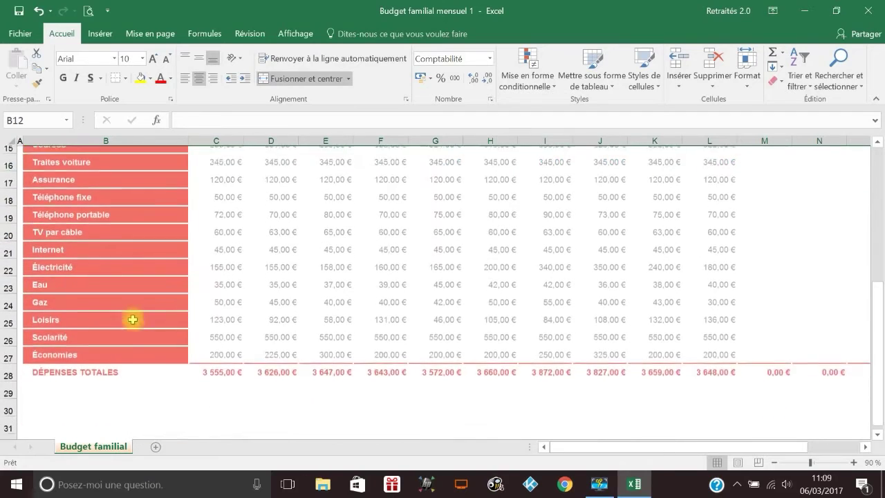
pyautogui.scroll(1, 130, 325)
pyautogui.scroll(-5, 132, 309)
pyautogui.scroll(5, 132, 308)
pyautogui.scroll(3, 132, 309)
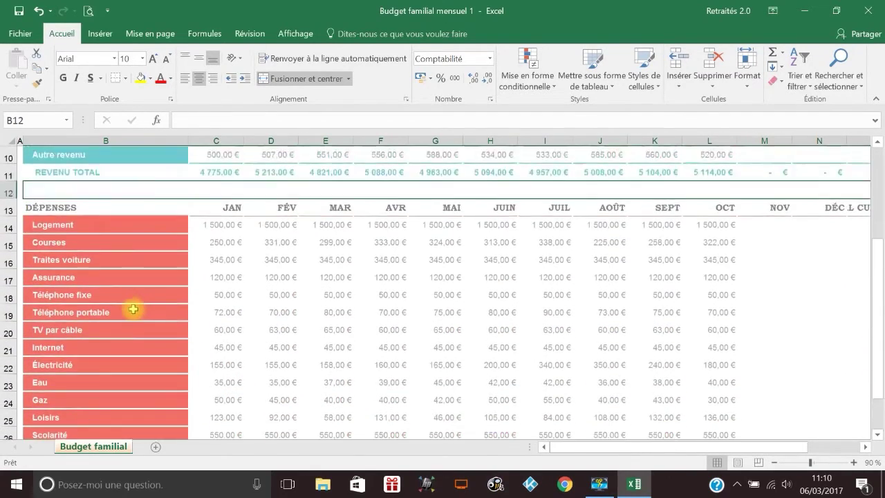
pyautogui.scroll(2, 133, 309)
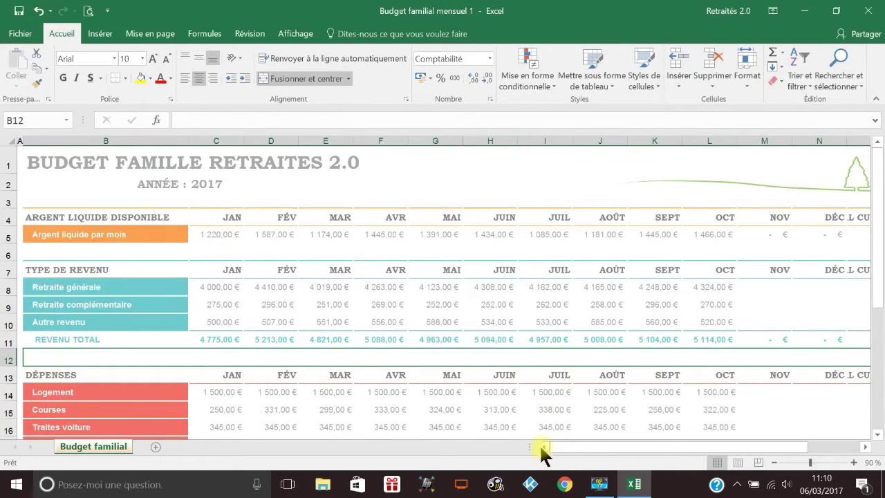
# Inspect the October available-cash formula, the January total revenue formula and the functions offered for that total.
pyautogui.moveTo(793, 447); pyautogui.dragTo(861, 450)
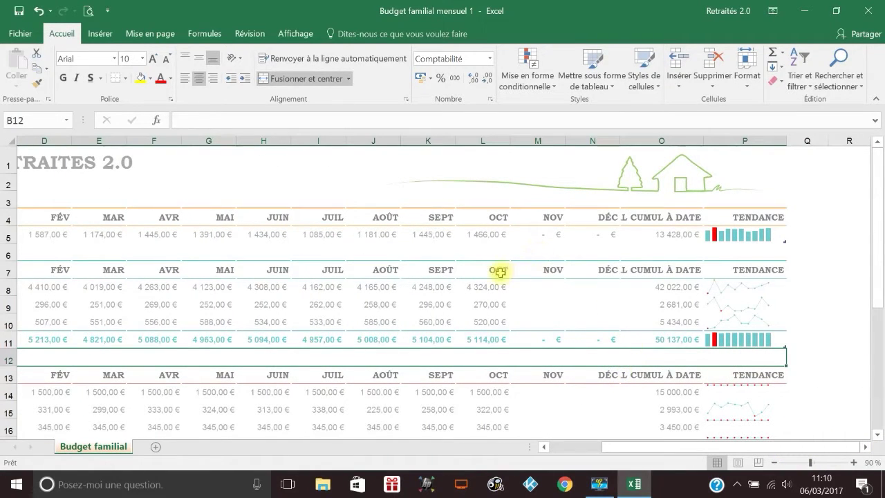
pyautogui.click(496, 236)
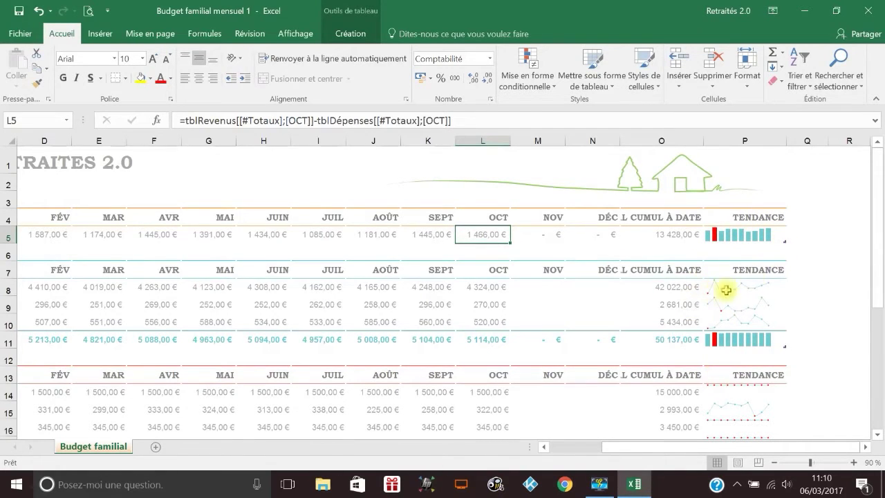
pyautogui.moveTo(637, 453); pyautogui.dragTo(470, 451)
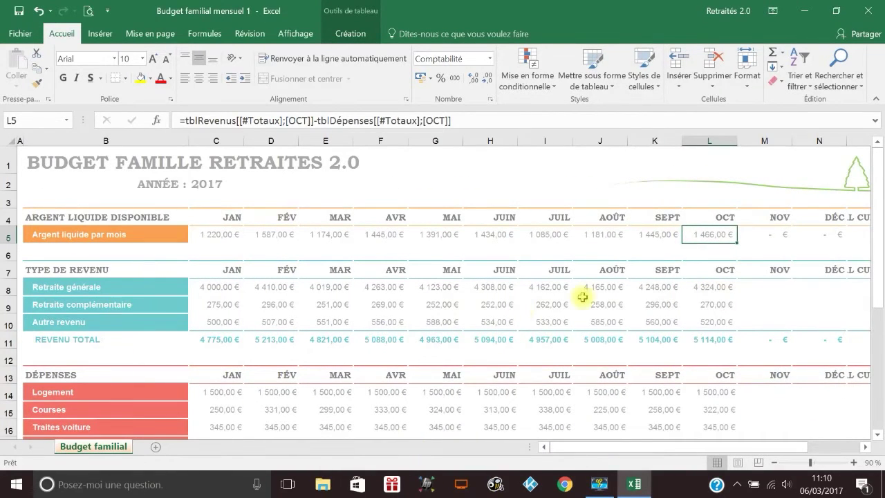
pyautogui.click(228, 338)
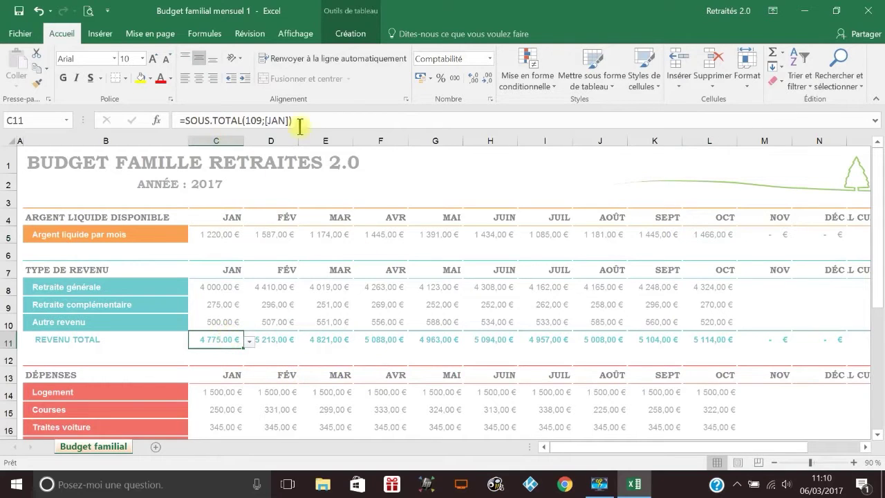
pyautogui.click(249, 340)
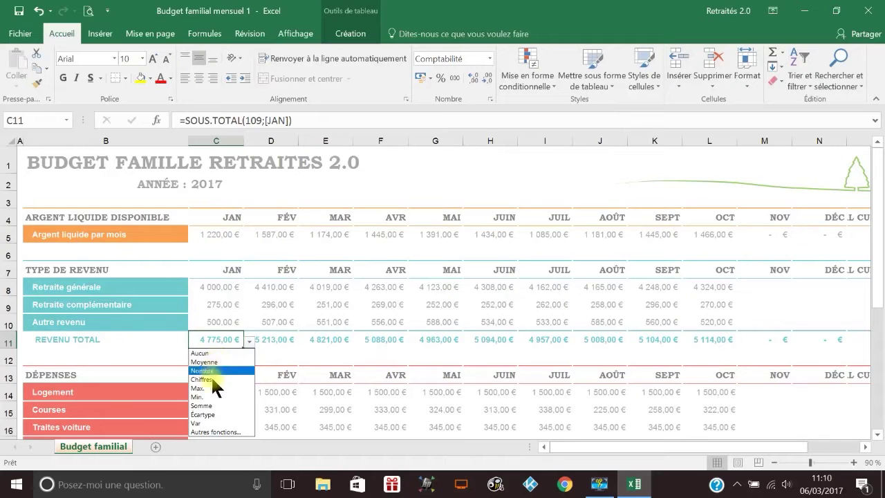
pyautogui.click(249, 341)
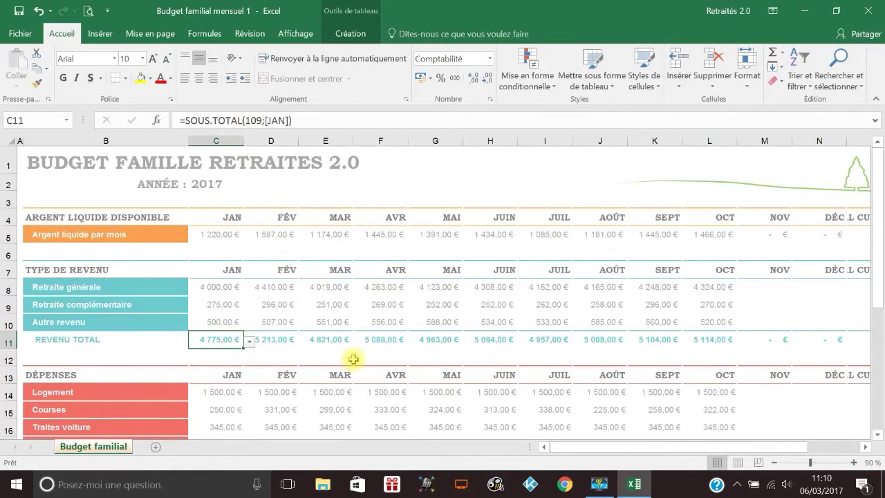
pyautogui.scroll(-2, 354, 359)
pyautogui.scroll(3, 364, 342)
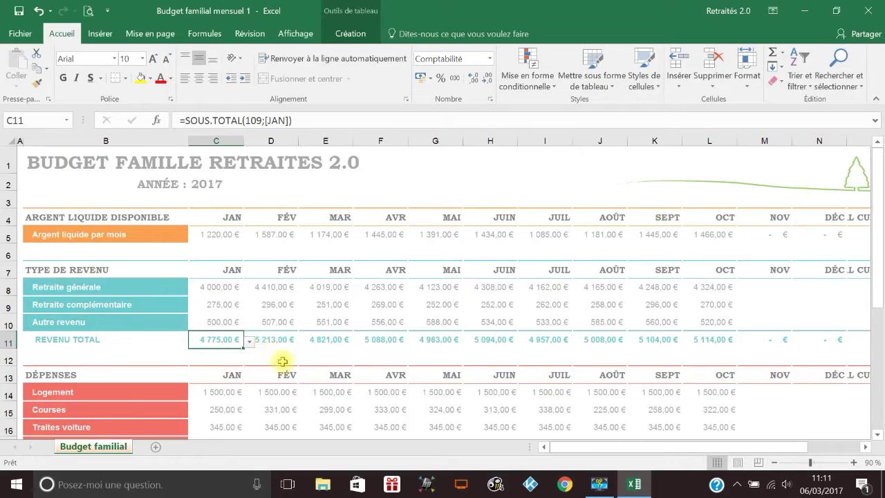
# Examine the monthly entry cells of the revenue table from January through December.
pyautogui.click(214, 287)
pyautogui.click(223, 311)
pyautogui.click(224, 324)
pyautogui.click(285, 303)
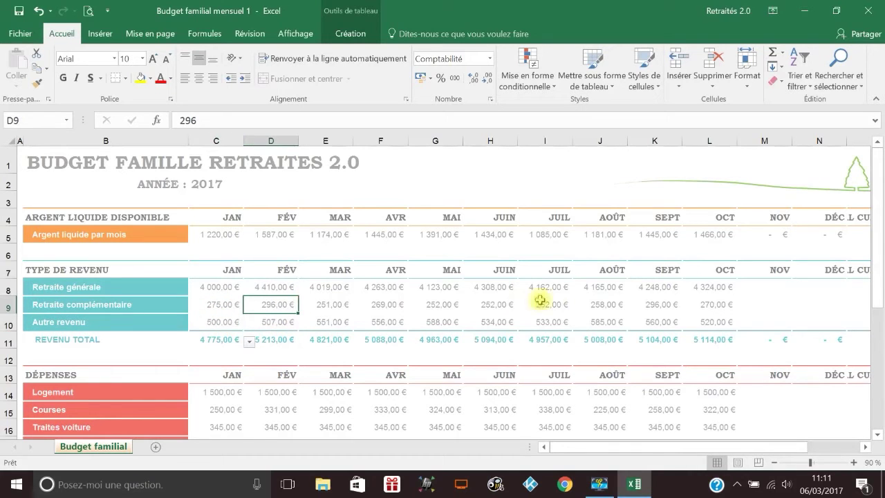
pyautogui.click(721, 284)
pyautogui.click(773, 287)
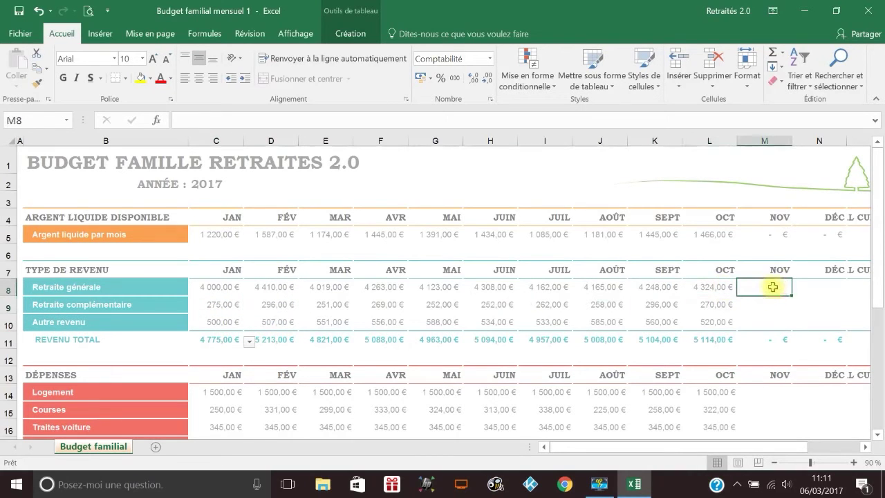
pyautogui.moveTo(723, 447); pyautogui.dragTo(751, 423)
pyautogui.click(587, 288)
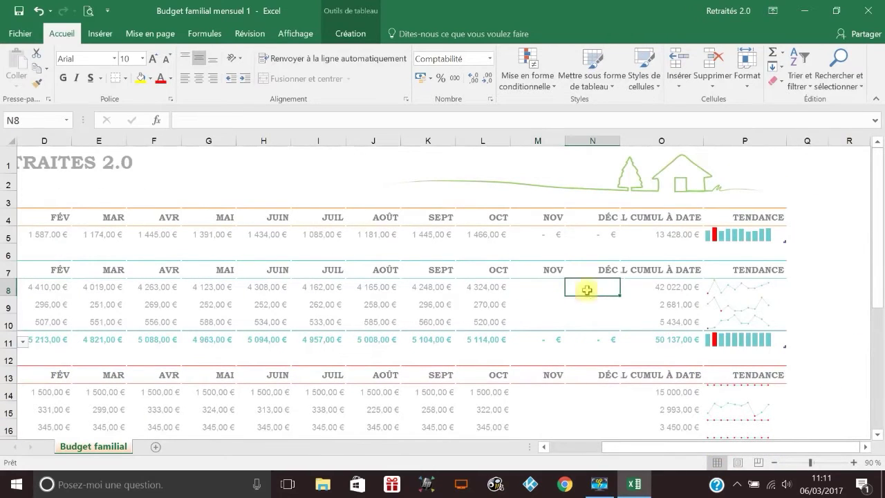
pyautogui.click(480, 288)
pyautogui.click(448, 287)
pyautogui.click(551, 288)
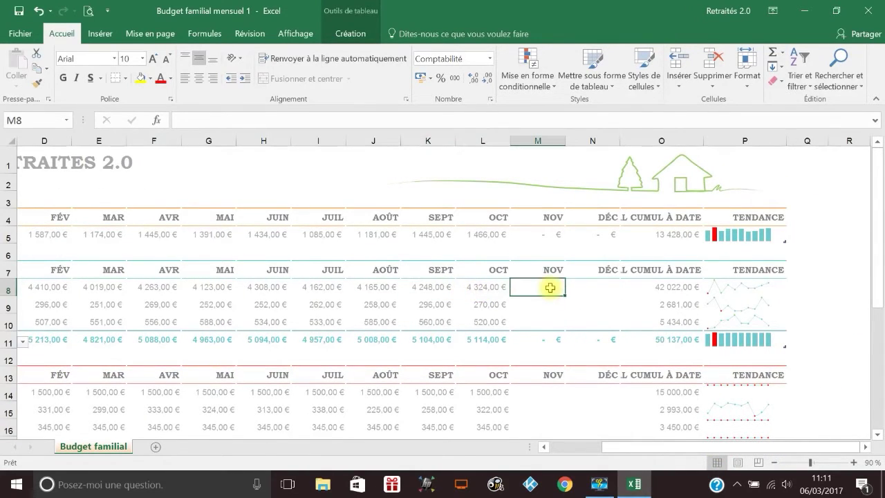
# Inspect the cumulative-total formulas for Retraite générale and available cash, and look over the expenses table.
pyautogui.click(659, 290)
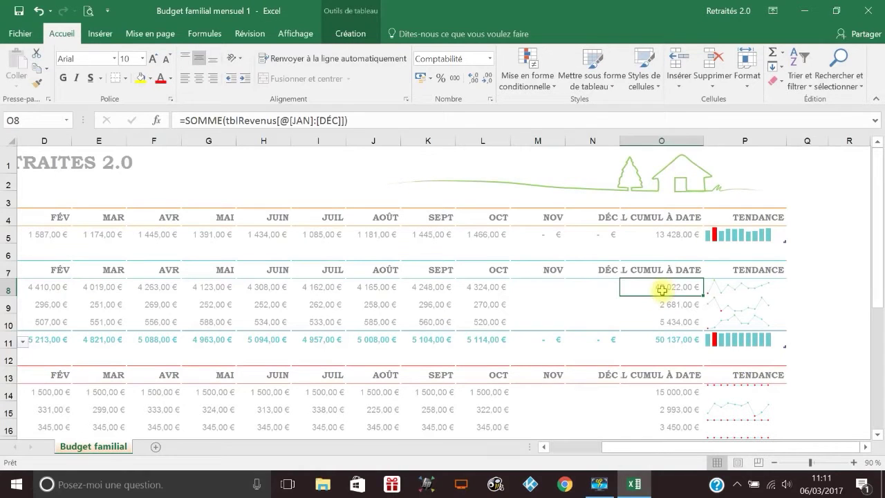
pyautogui.click(614, 231)
pyautogui.click(668, 232)
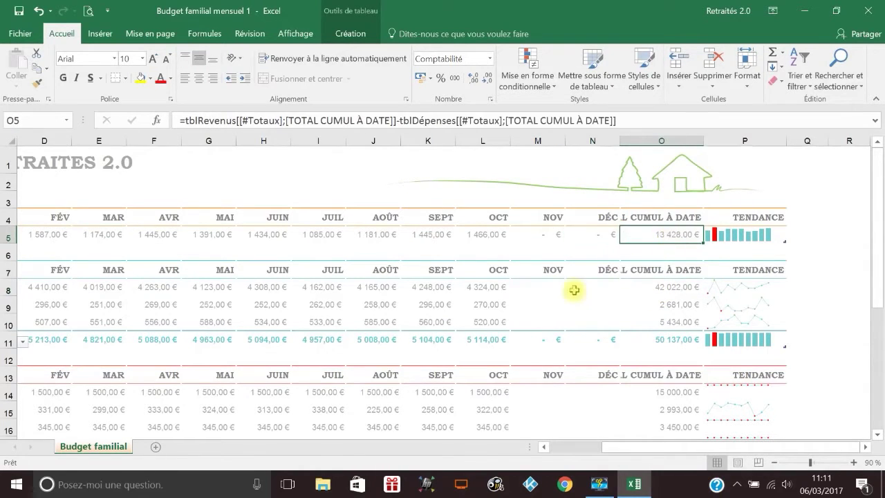
pyautogui.moveTo(724, 448); pyautogui.dragTo(587, 449)
pyautogui.scroll(-3, 360, 392)
pyautogui.scroll(-3, 360, 384)
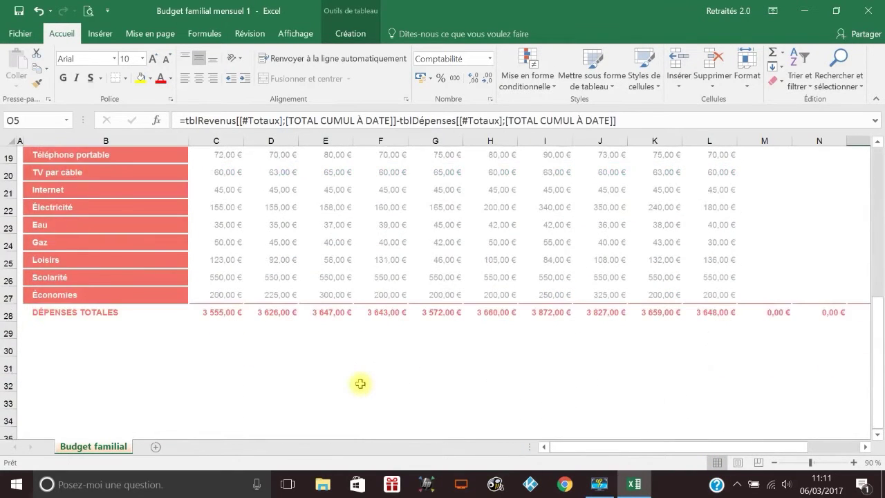
pyautogui.scroll(6, 361, 381)
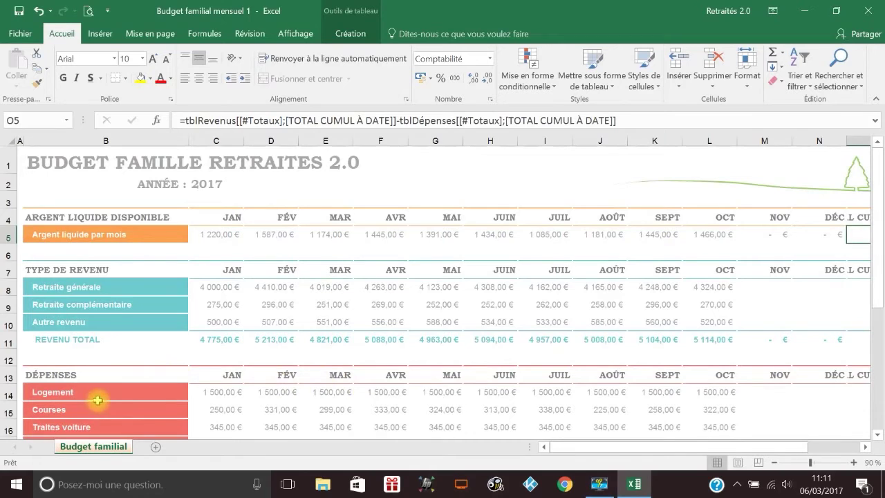
# Delete the entire Économies row from the expenses table.
pyautogui.scroll(-3, 229, 375)
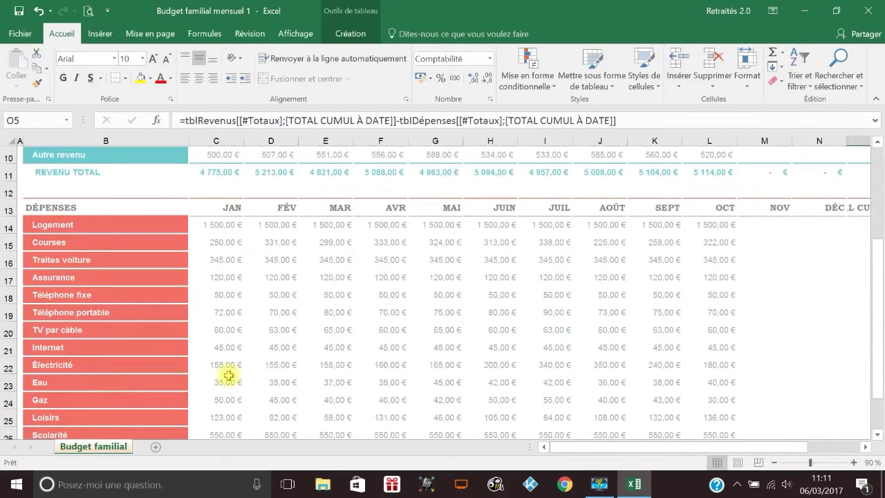
pyautogui.scroll(3, 228, 376)
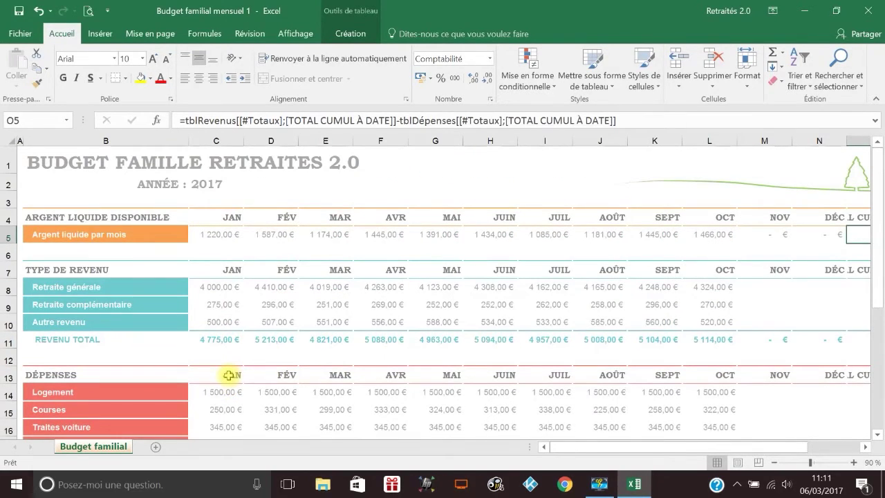
pyautogui.scroll(-1, 228, 376)
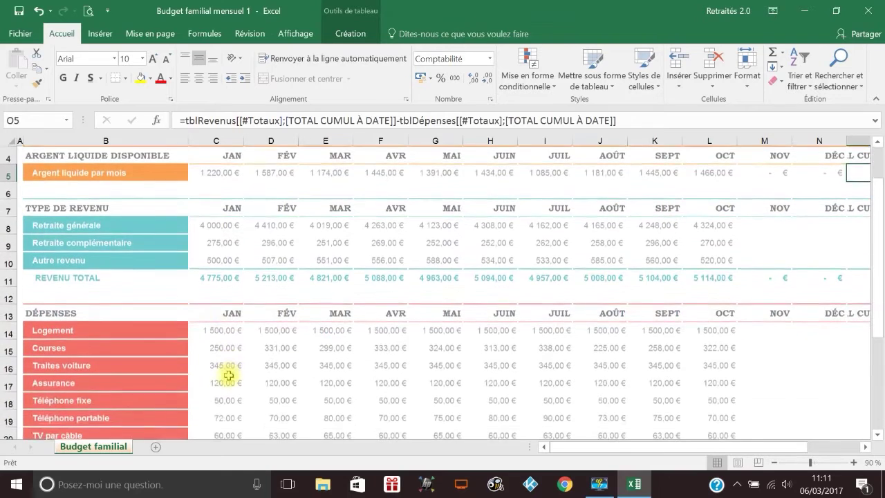
pyautogui.scroll(1, 228, 375)
pyautogui.scroll(-2, 228, 375)
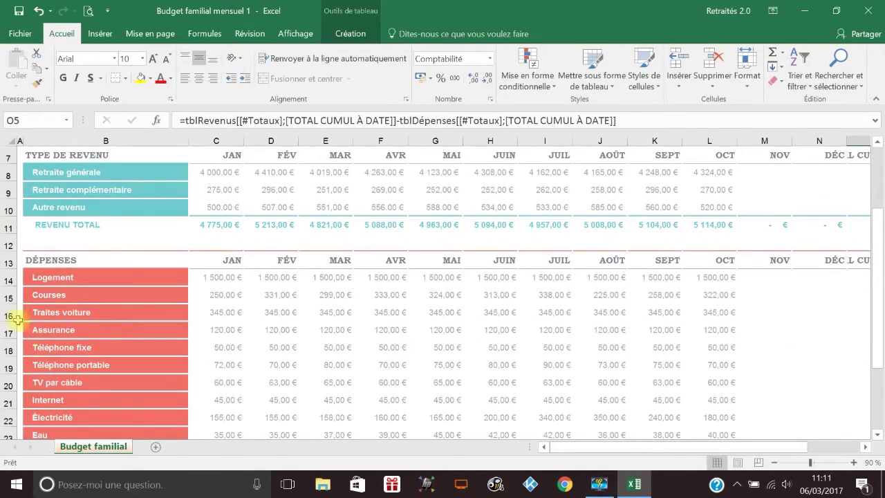
pyautogui.scroll(-2, 89, 323)
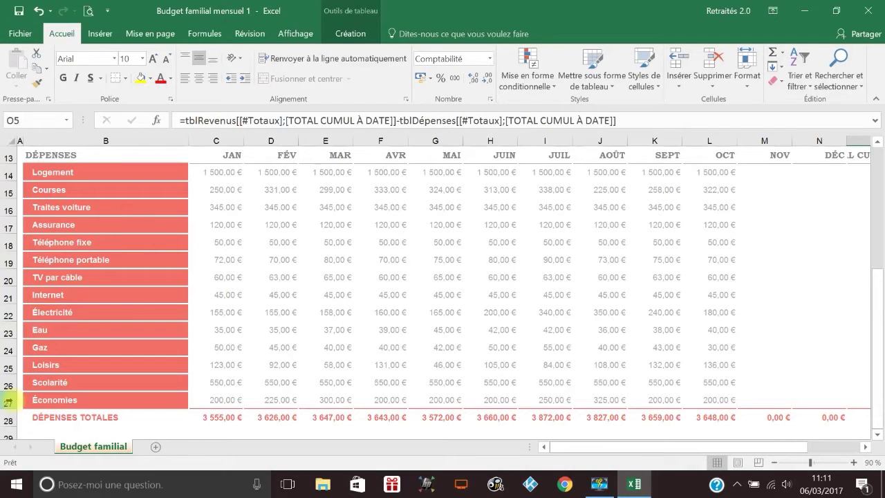
pyautogui.click(10, 400)
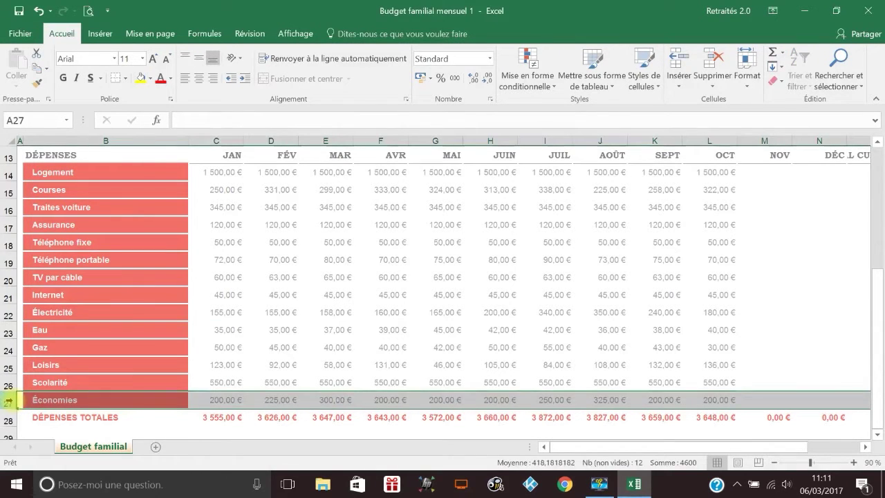
pyautogui.rightClick(8, 401)
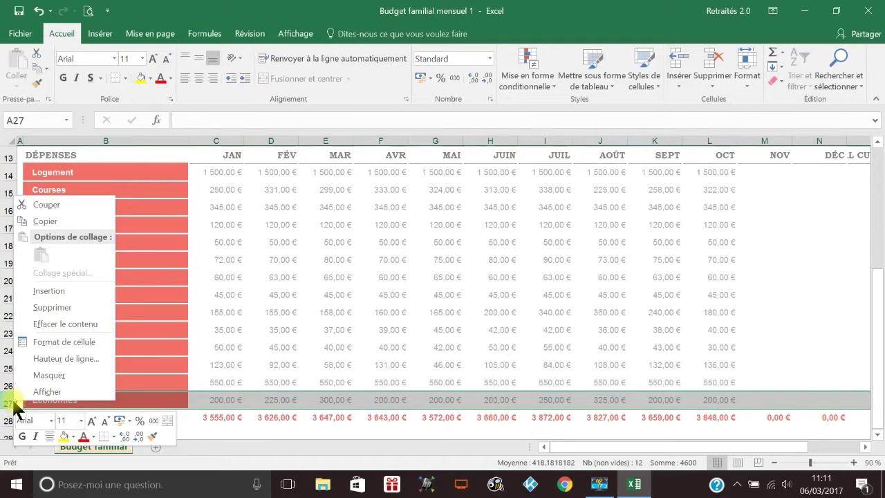
pyautogui.click(69, 305)
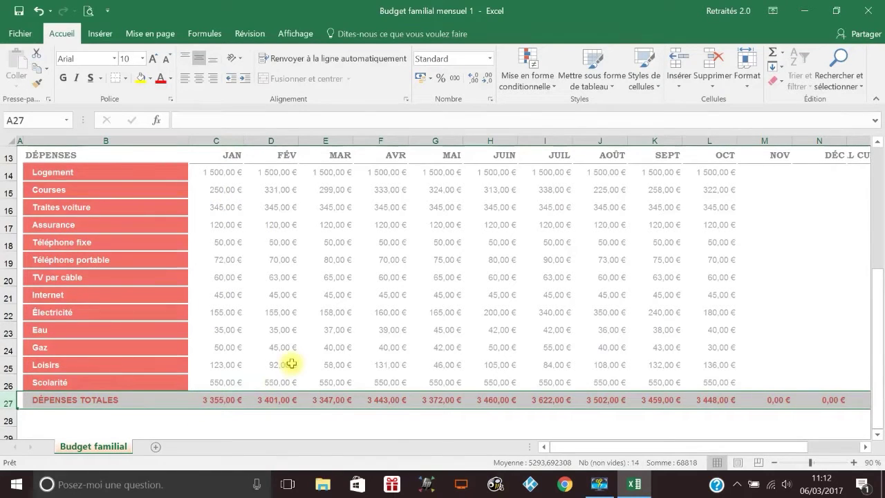
# Undo the deletion of the Économies row.
pyautogui.click(40, 20)
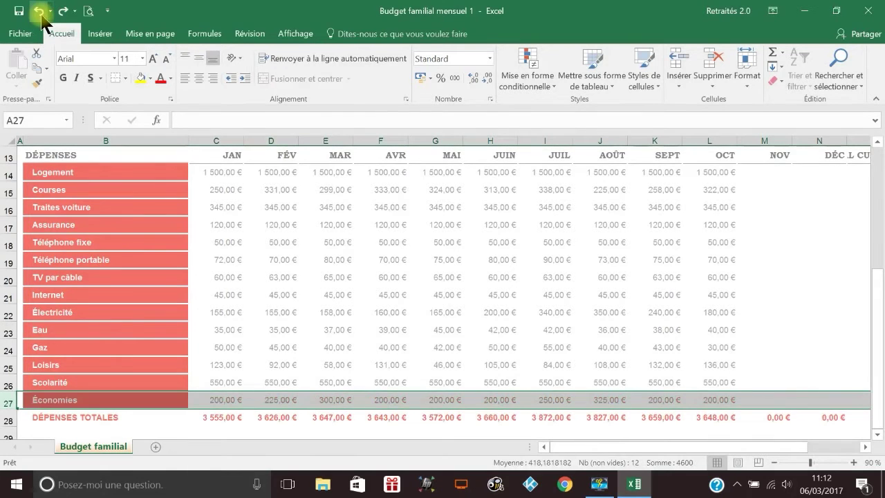
pyautogui.click(180, 432)
pyautogui.scroll(-2, 201, 418)
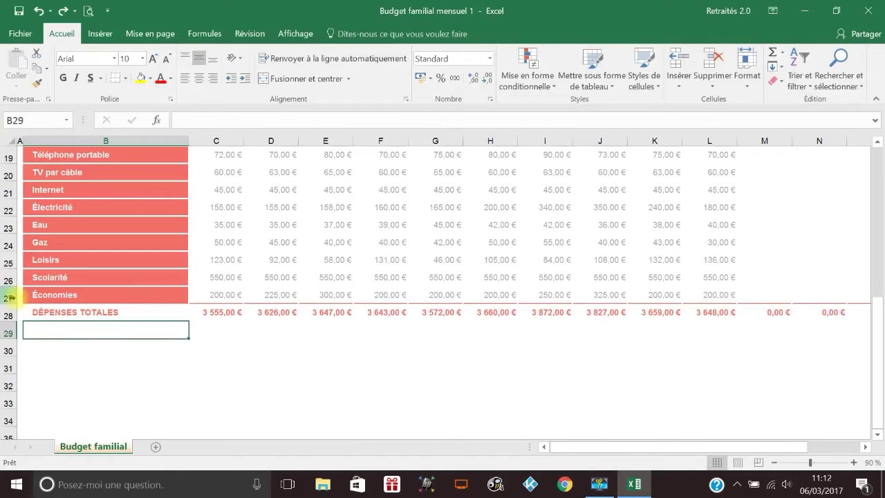
# Redo and undo the Économies row deletion twice to compare its effect on the monthly expense totals.
pyautogui.click(64, 11)
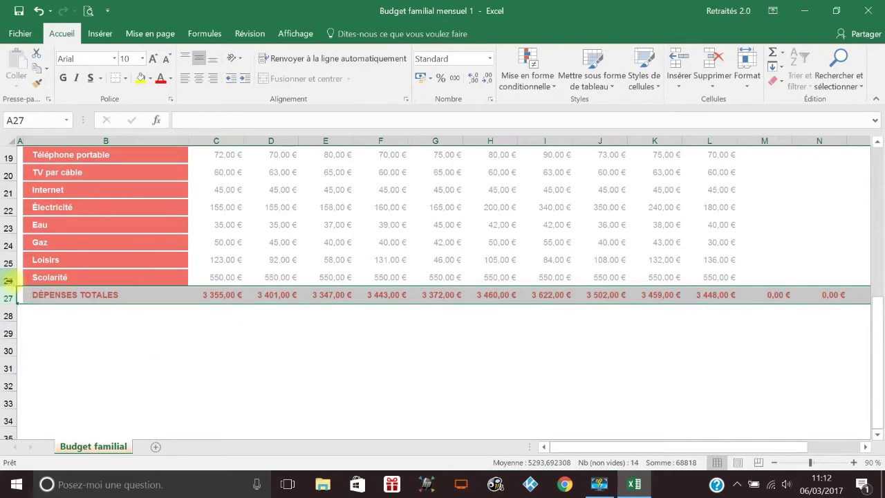
pyautogui.click(38, 11)
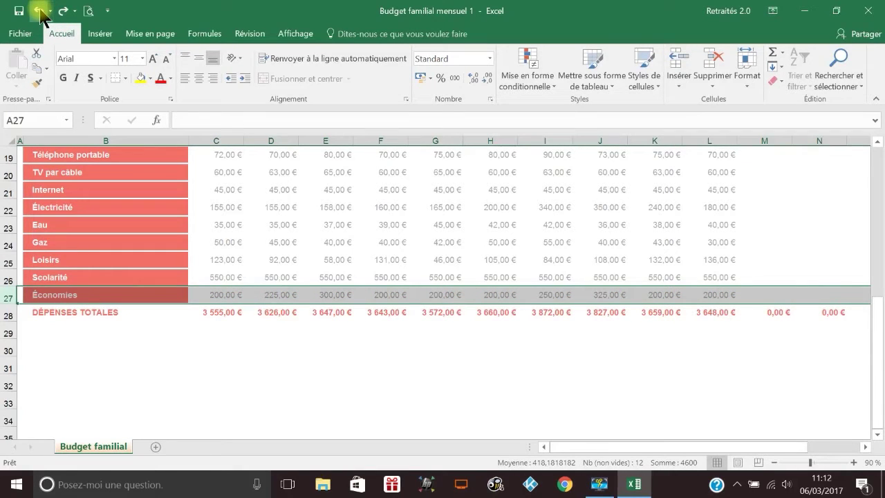
pyautogui.click(62, 11)
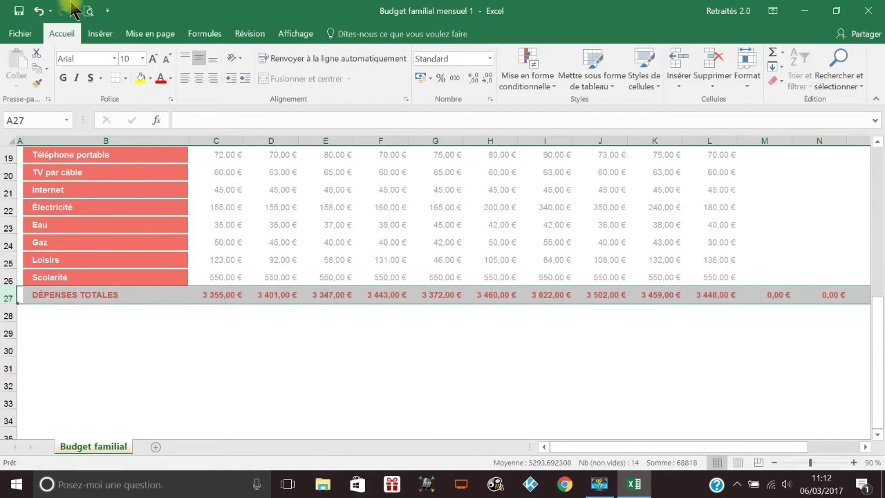
pyautogui.click(39, 12)
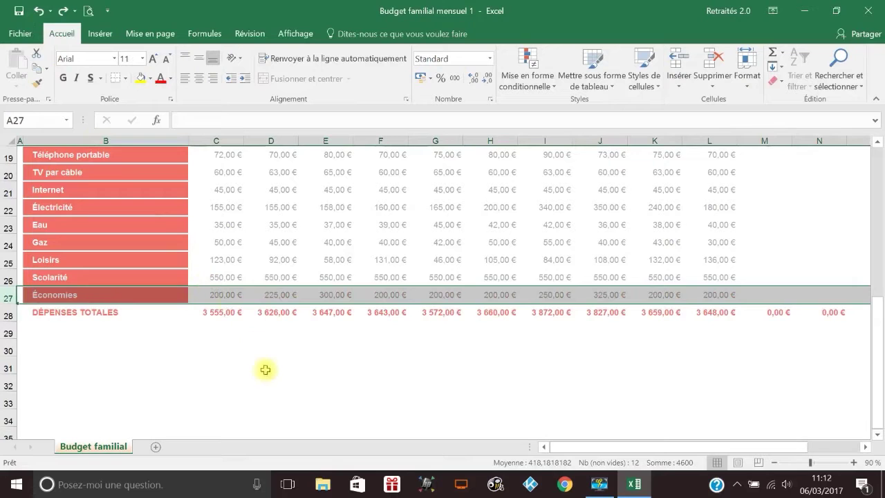
pyautogui.click(200, 363)
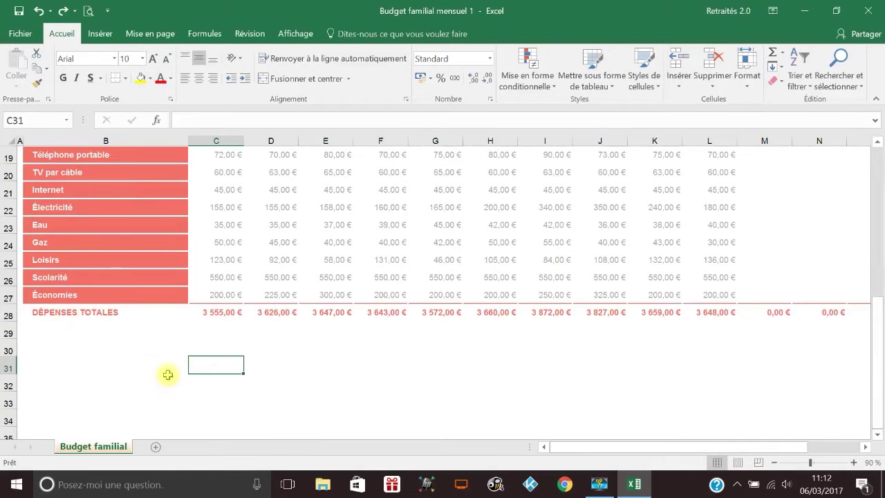
# Insert a blank row in the expenses table between Scolarité and Économies.
pyautogui.click(8, 298)
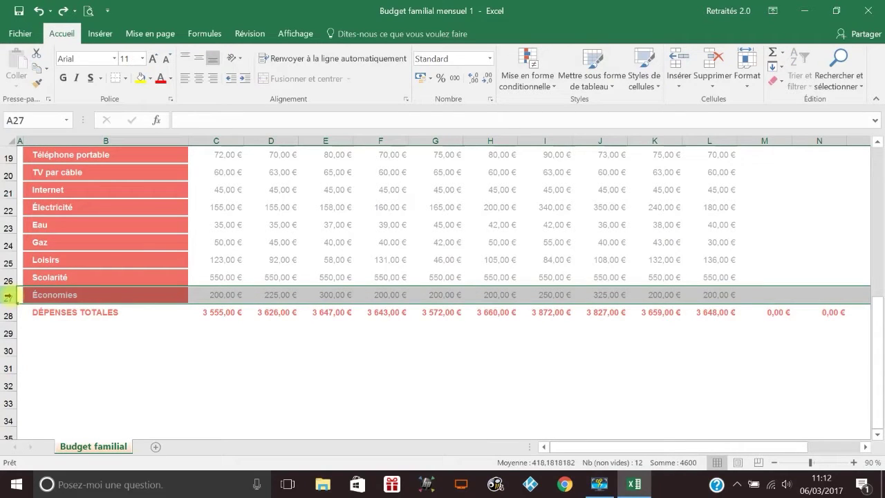
pyautogui.rightClick(8, 296)
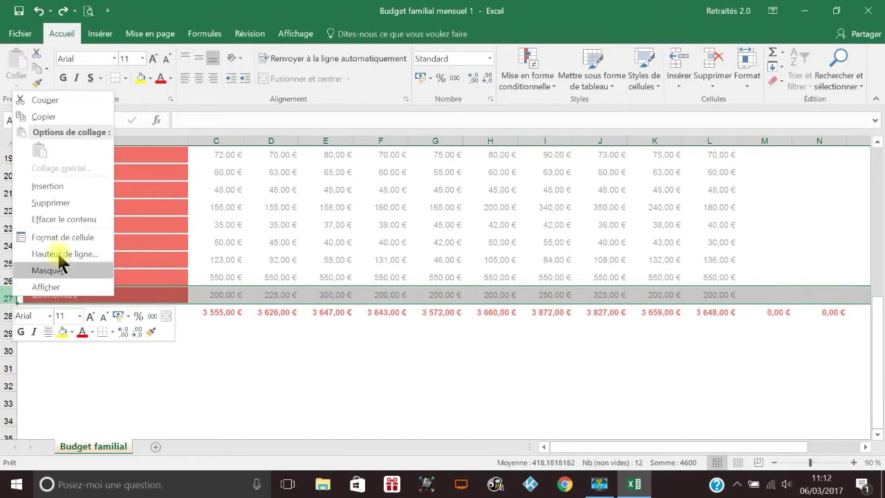
pyautogui.click(185, 409)
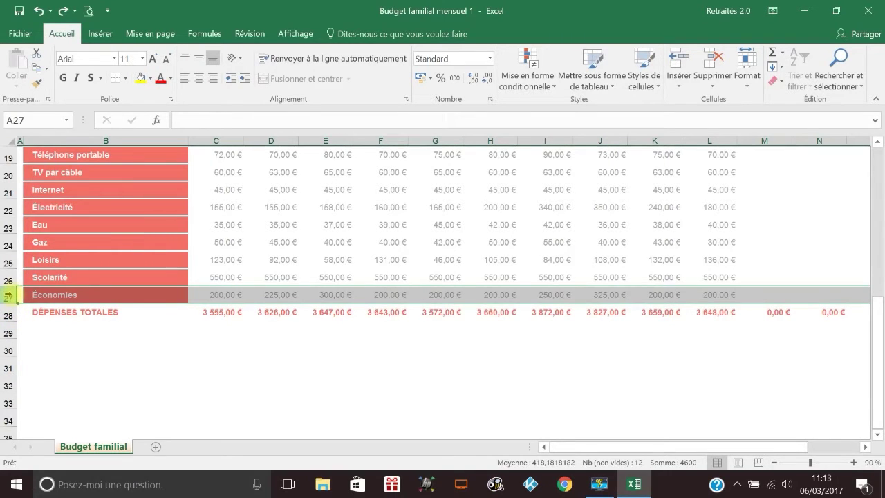
pyautogui.rightClick(8, 296)
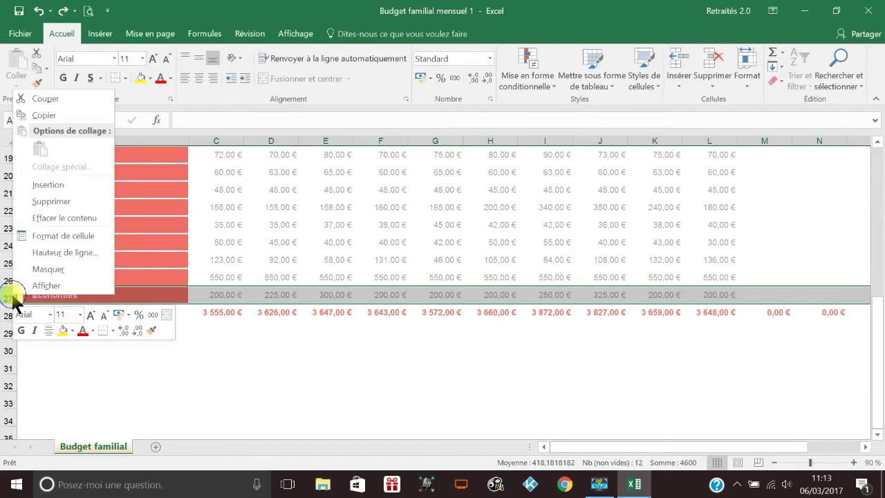
pyautogui.click(48, 184)
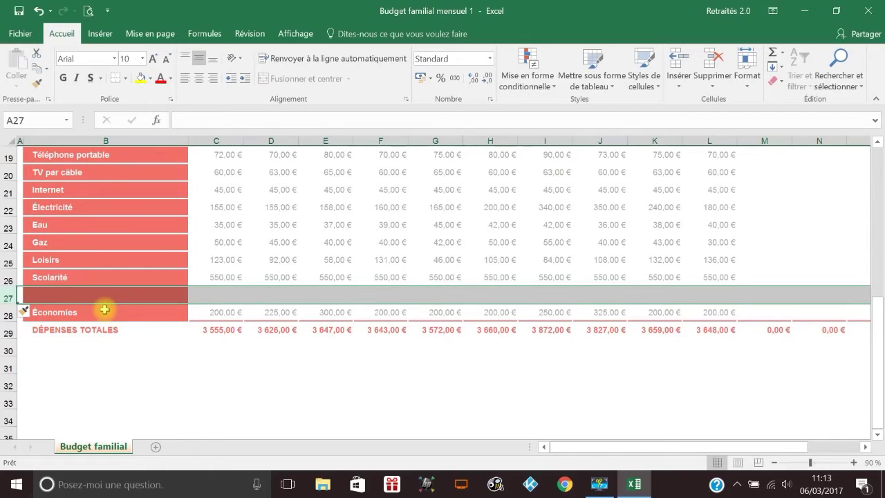
pyautogui.click(144, 367)
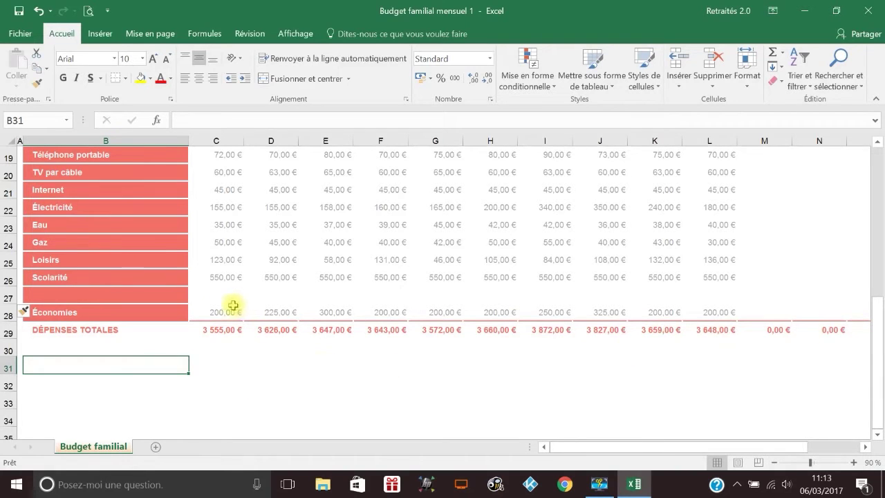
# Name the new expense category in cell B27 "Equitation".
pyautogui.click(152, 295)
pyautogui.click(226, 121)
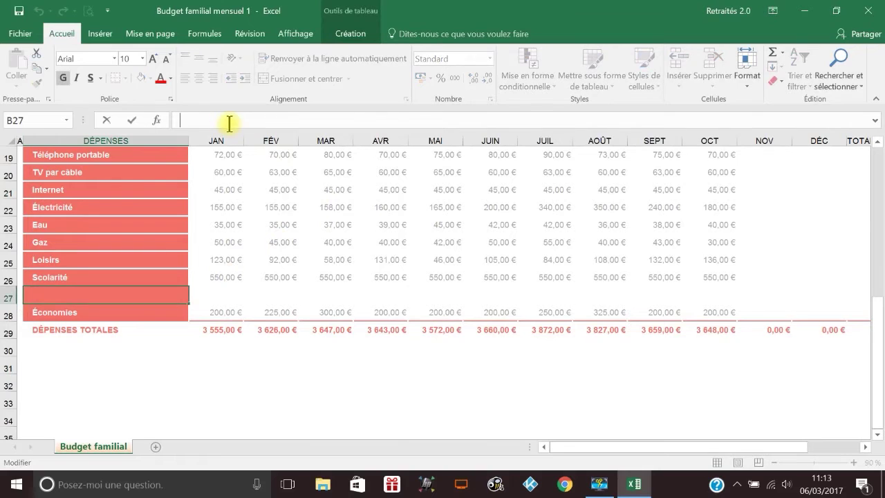
pyautogui.write('eq')
pyautogui.press('BackSpace')
pyautogui.write('e')
pyautogui.press('BackSpace')
pyautogui.write('Equitation')
pyautogui.click(259, 399)
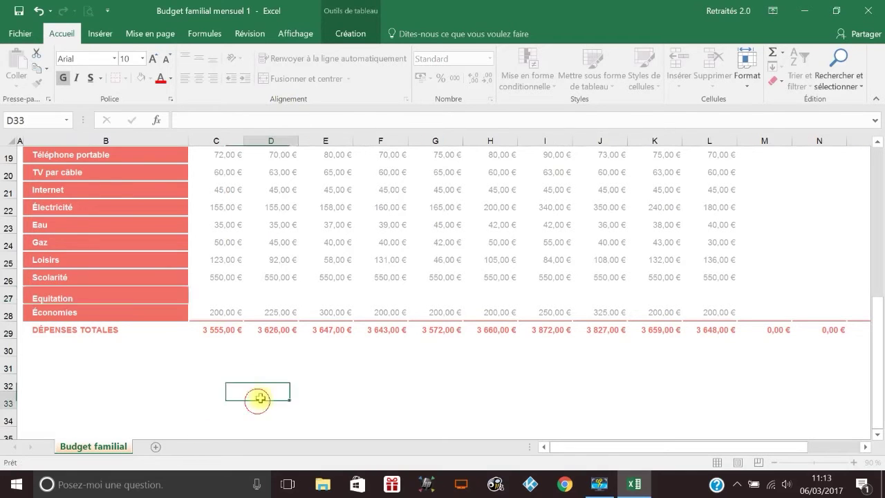
# Enter a January expense of 300 € for Equitation.
pyautogui.scroll(2, 241, 400)
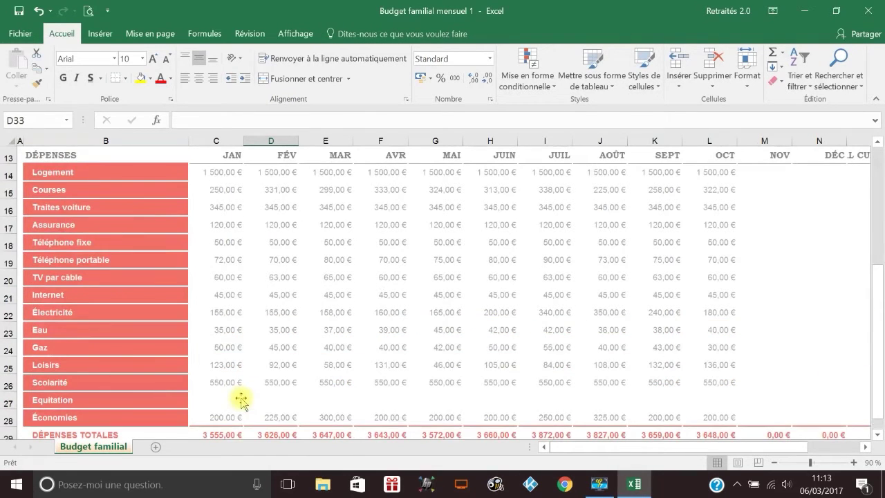
pyautogui.scroll(-1, 245, 399)
pyautogui.click(225, 350)
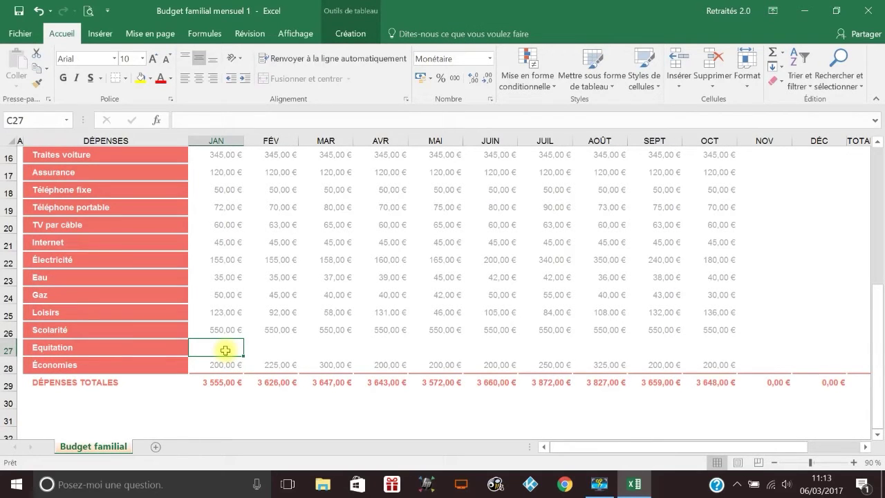
pyautogui.write('"àà')
pyautogui.press('BackSpace')
pyautogui.press('BackSpace')
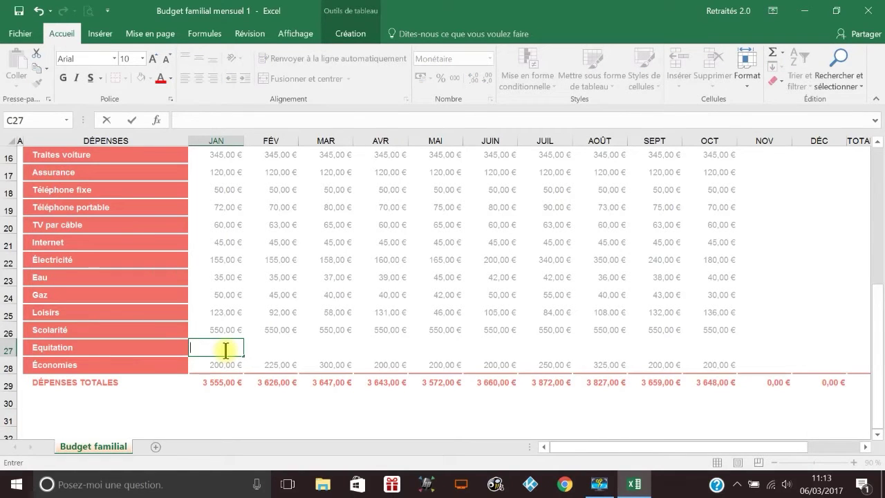
pyautogui.write('3')
pyautogui.press('Return')
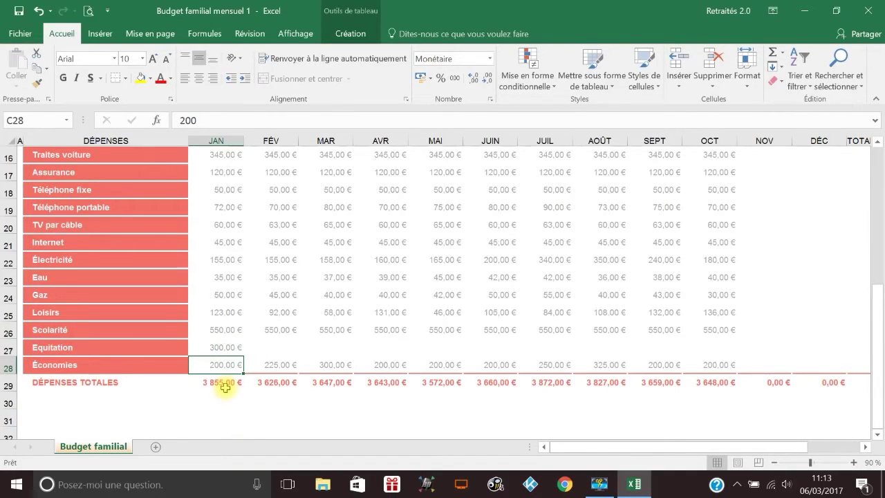
# Enter a May expense of 300 € for Equitation.
pyautogui.click(447, 348)
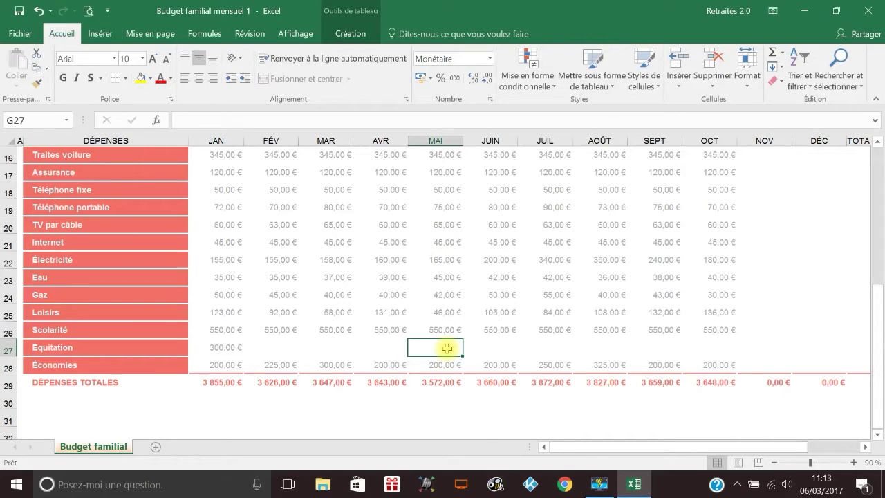
pyautogui.write('300')
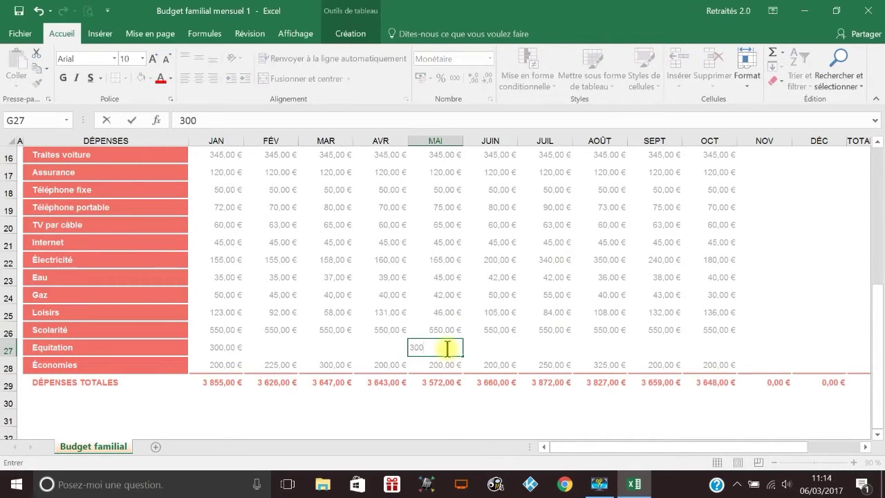
pyautogui.press('Return')
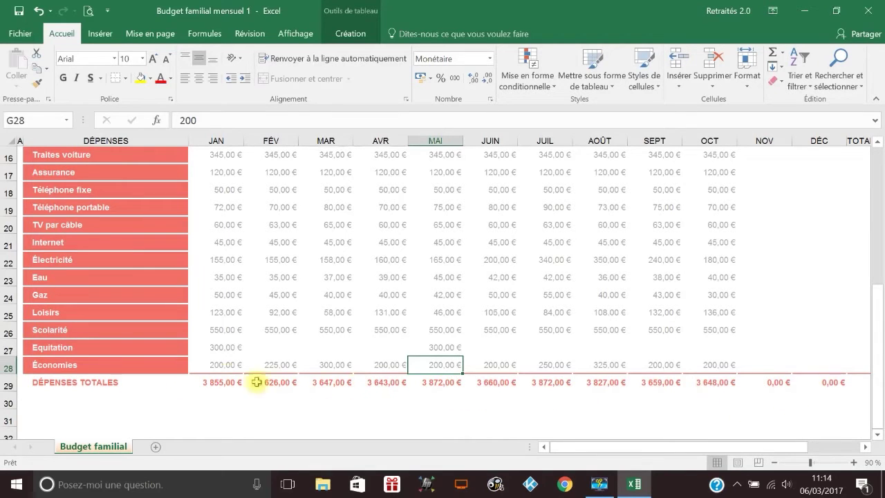
# Inspect the January total expenses formula and check the monthly available cash against the revenue and expense tables.
pyautogui.click(224, 383)
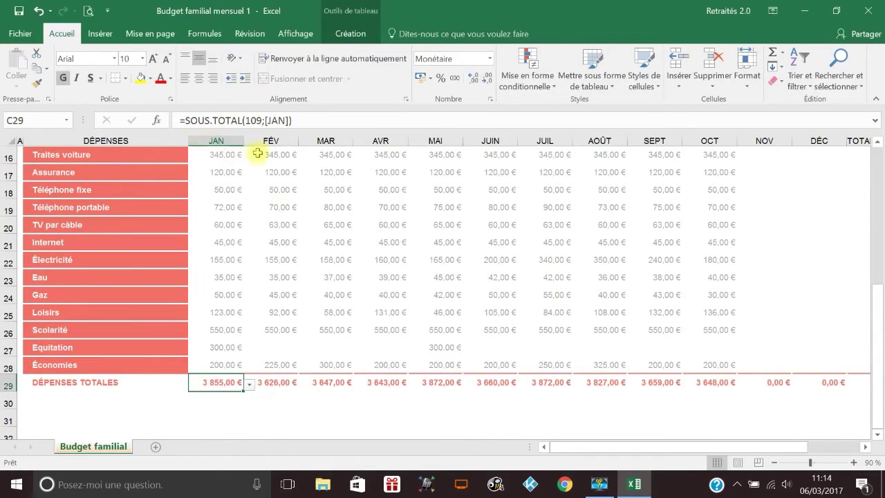
pyautogui.click(391, 415)
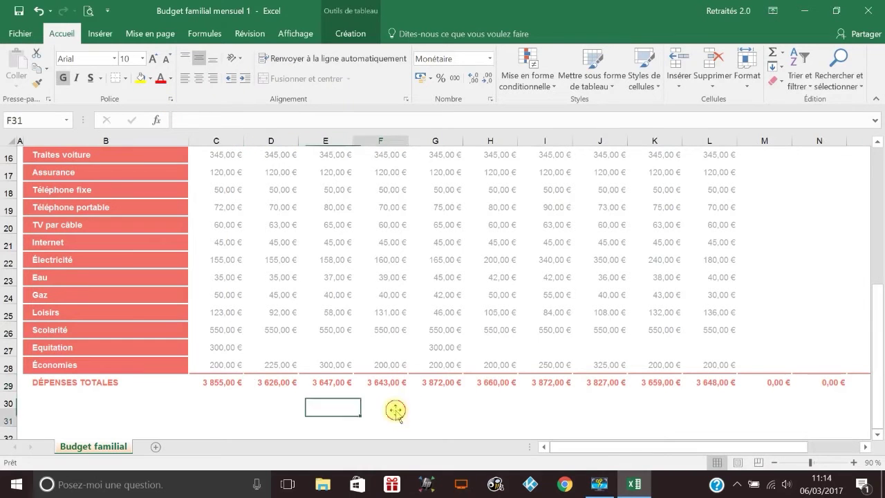
pyautogui.scroll(2, 592, 415)
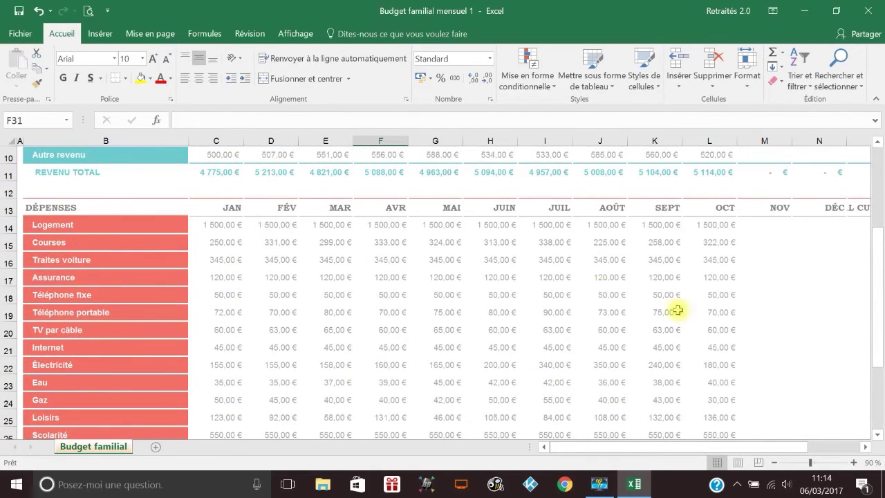
pyautogui.scroll(2, 503, 388)
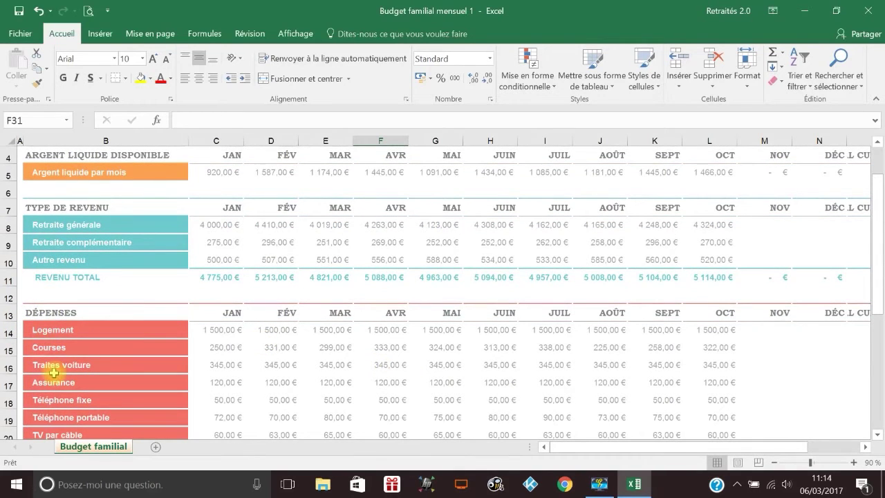
pyautogui.scroll(1, 53, 373)
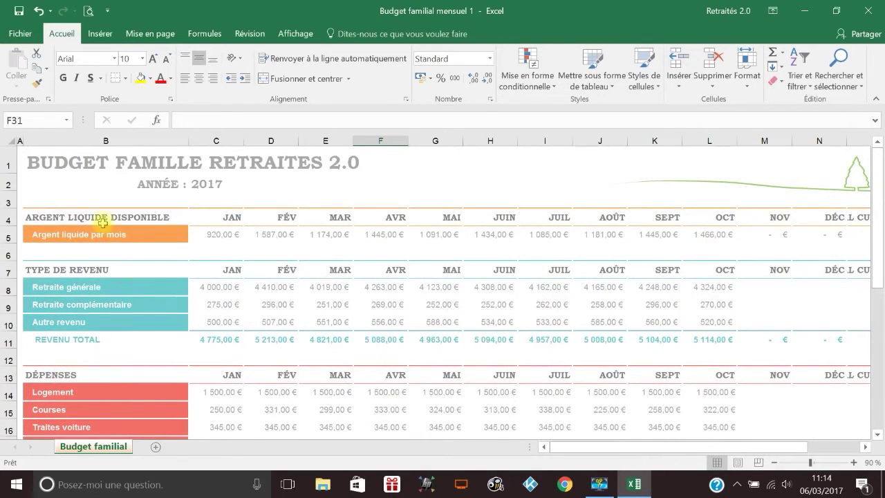
# Delete the available cash table in rows 4 and 5, and undo the deletion.
pyautogui.click(9, 219)
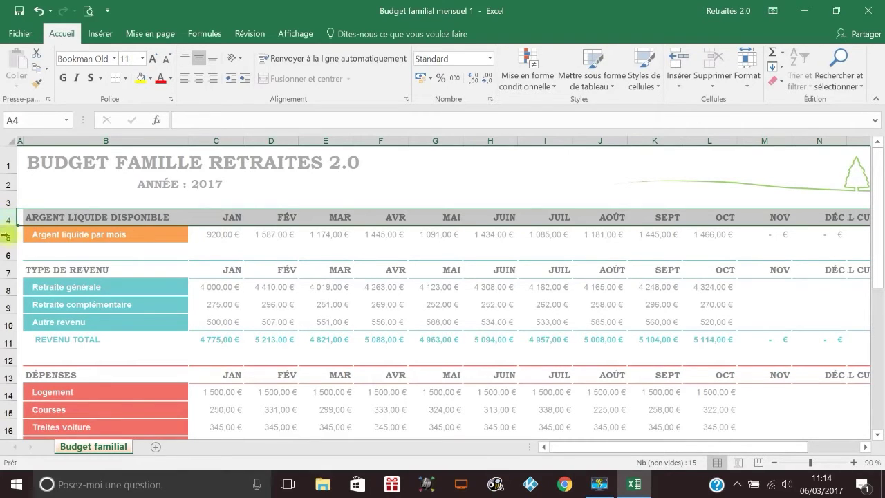
pyautogui.moveTo(7, 236); pyautogui.dragTo(7, 236)
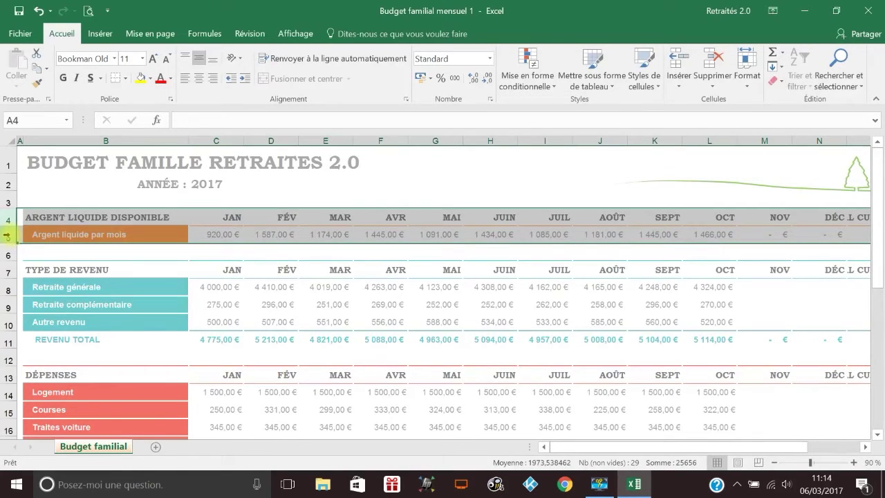
pyautogui.click(7, 236)
pyautogui.click(10, 219)
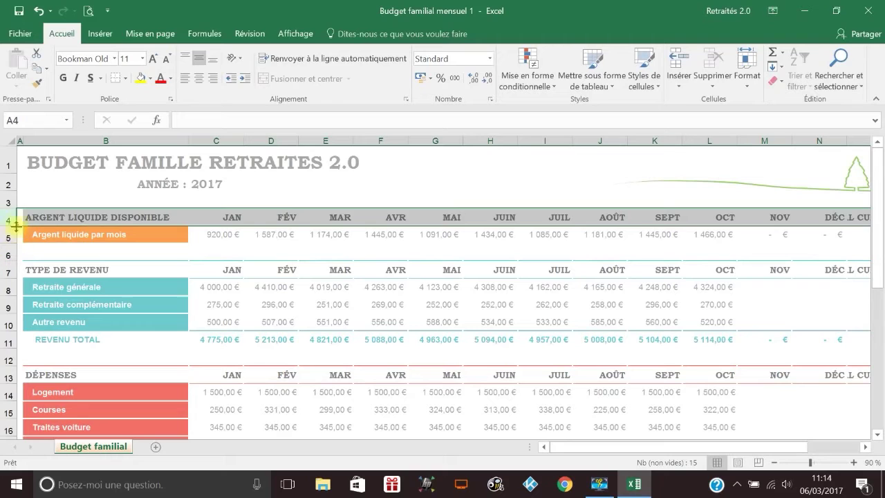
pyautogui.click(9, 219)
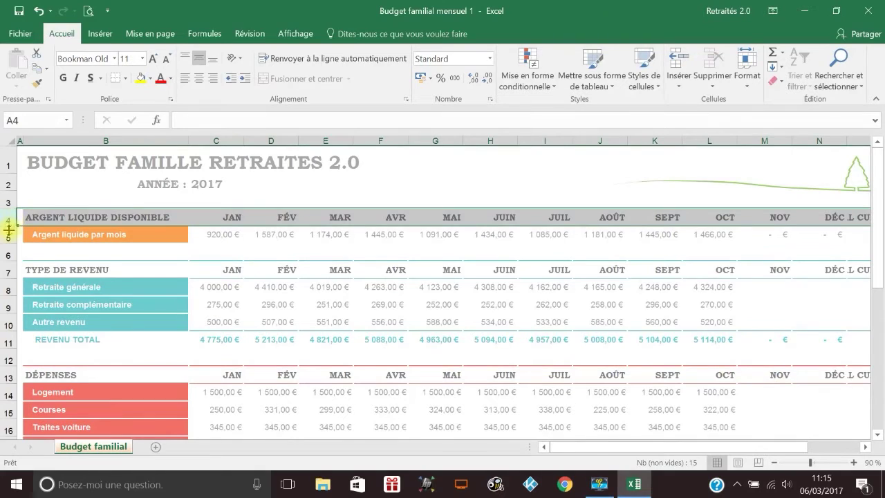
pyautogui.moveTo(7, 235)
pyautogui.mouseDown()
pyautogui.moveTo(8, 246)
pyautogui.moveTo(7, 235)
pyautogui.mouseUp()
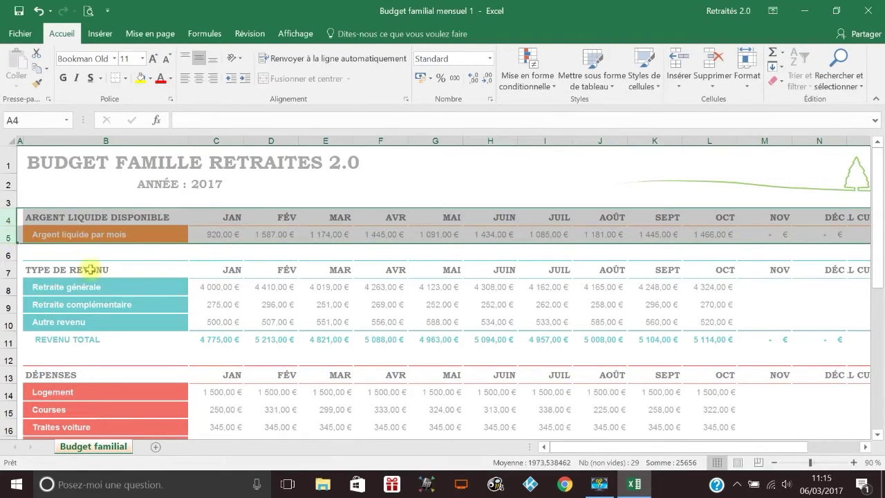
pyautogui.rightClick(5, 219)
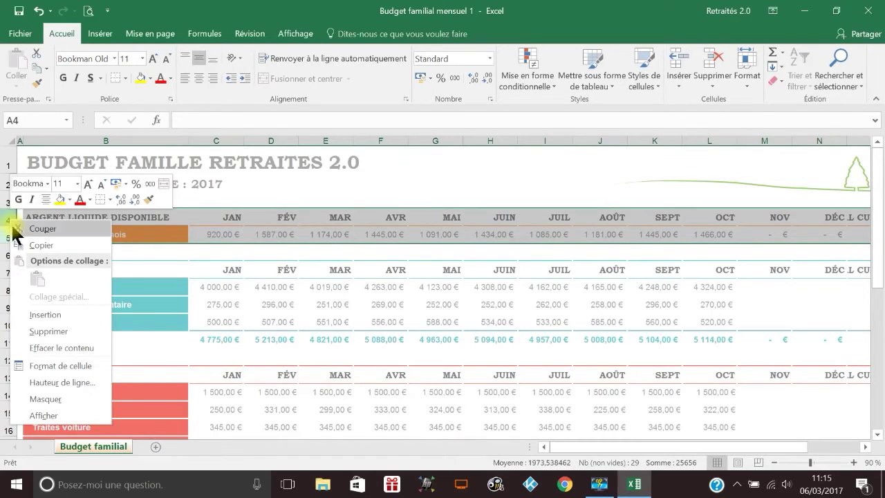
pyautogui.click(60, 331)
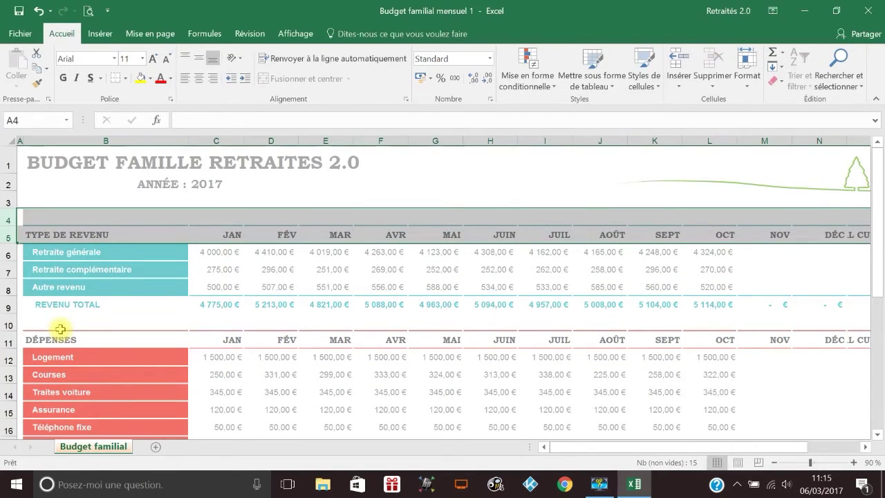
pyautogui.click(38, 11)
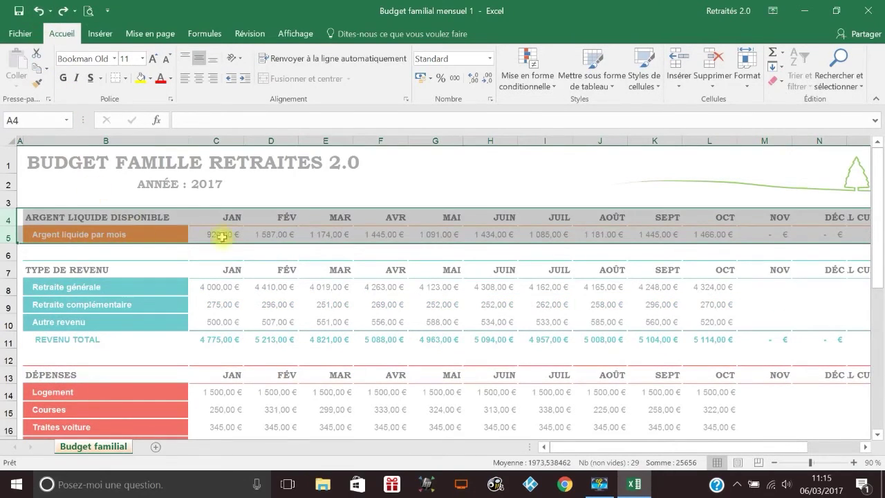
pyautogui.click(450, 196)
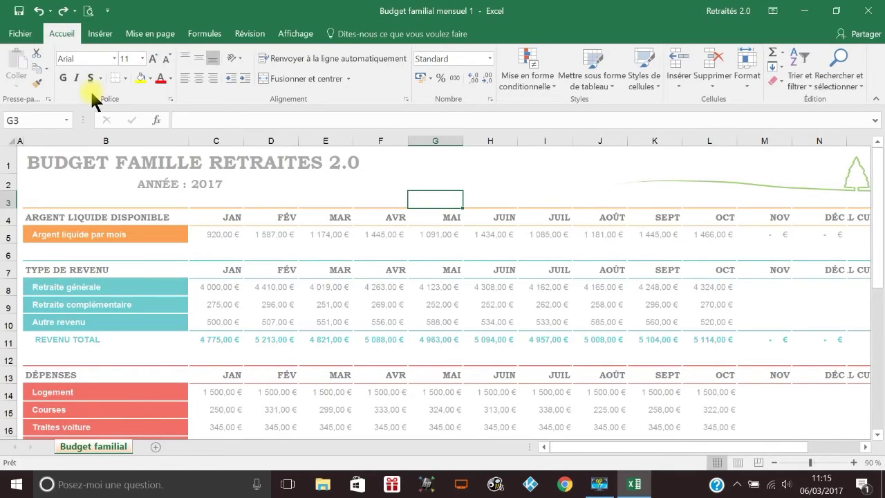
# Start saving a copy of the workbook on this PC under the file name "BUDGET ANNUEL RETRAITES 2.0".
pyautogui.click(19, 36)
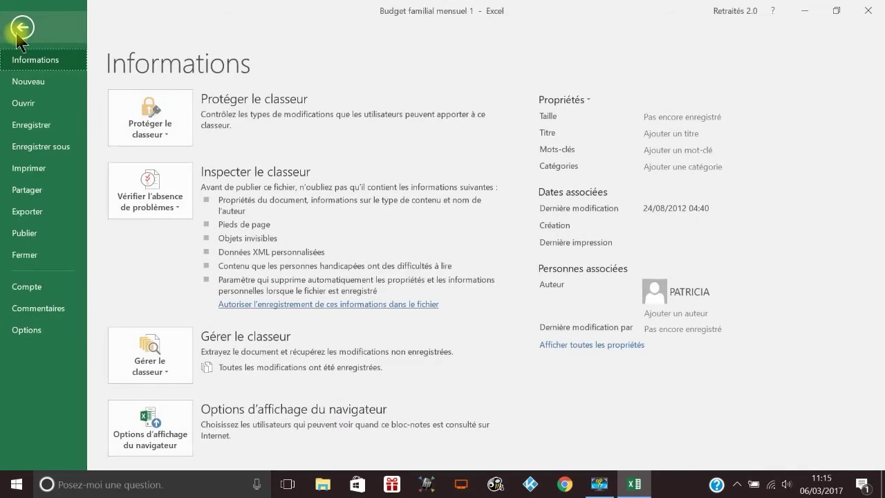
pyautogui.click(32, 148)
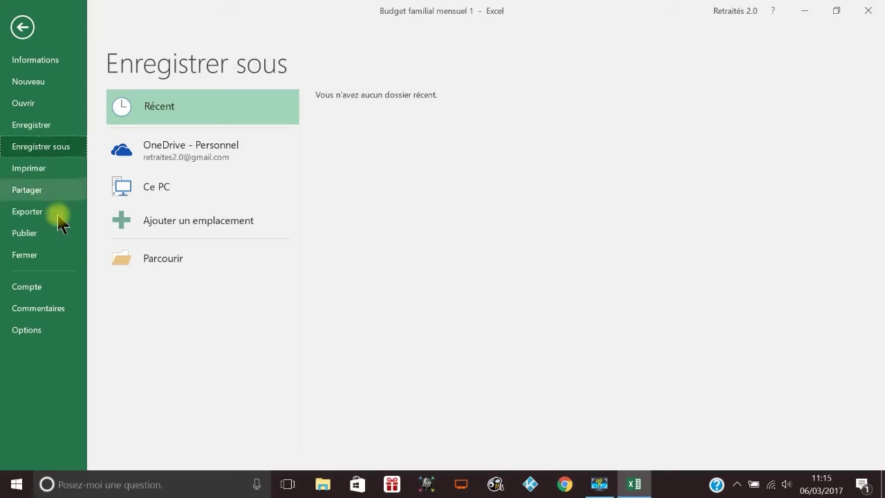
pyautogui.click(141, 186)
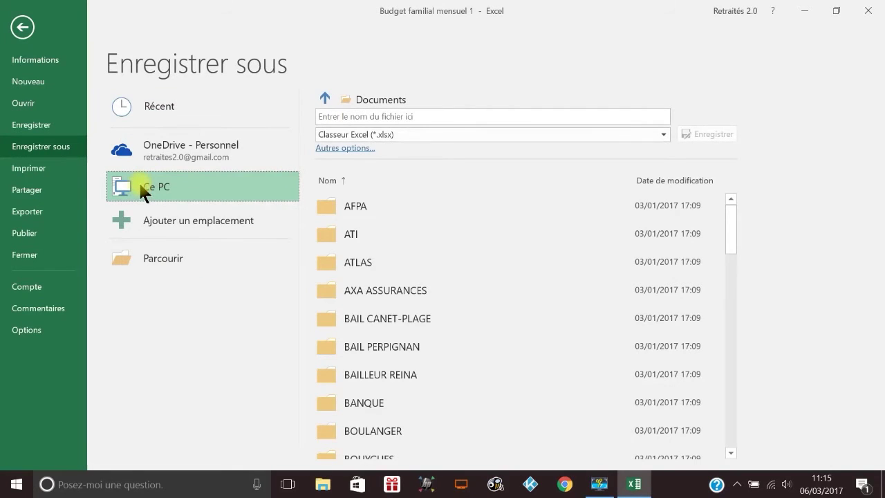
pyautogui.click(419, 116)
pyautogui.write('BUDGET ANNUEL RETRAITES 2.0')
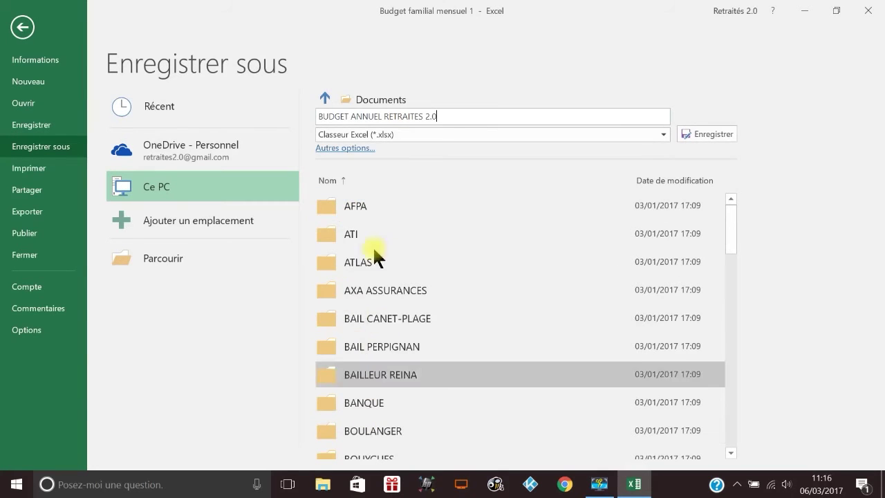
# Look through the subfolders of Documents for a save location, reversing and restoring their name sort order.
pyautogui.scroll(-5, 427, 236)
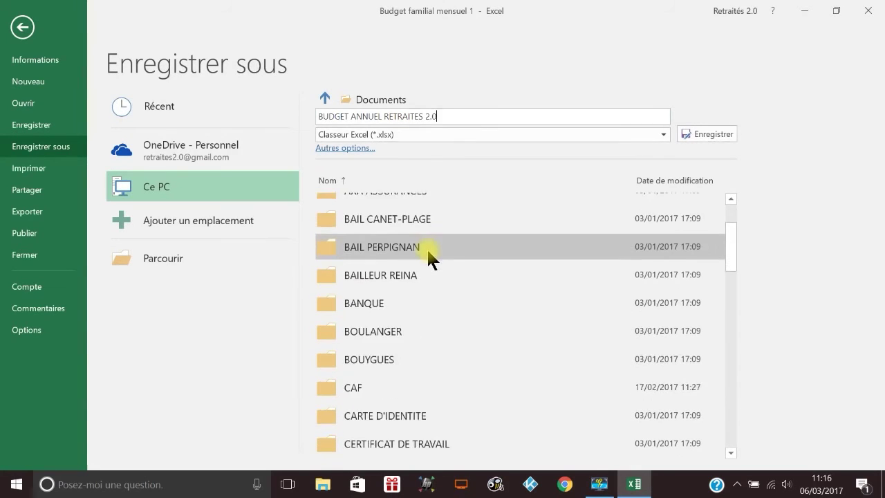
pyautogui.scroll(-2, 426, 270)
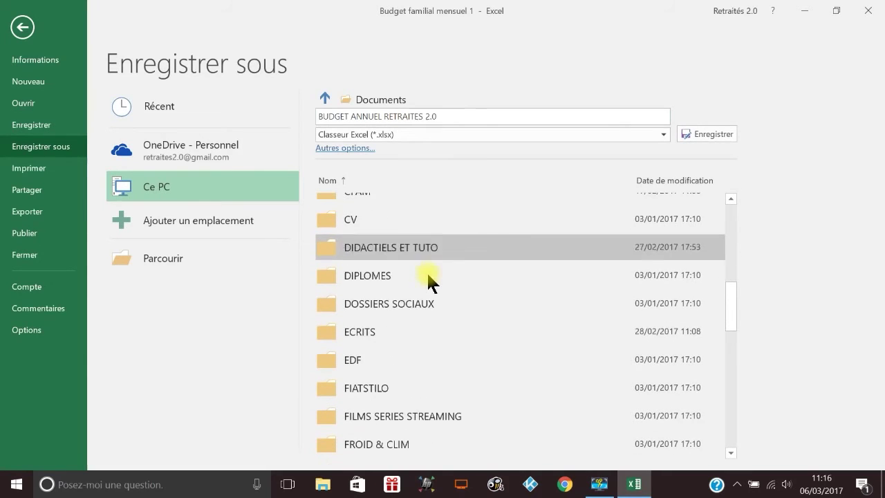
pyautogui.scroll(1, 408, 270)
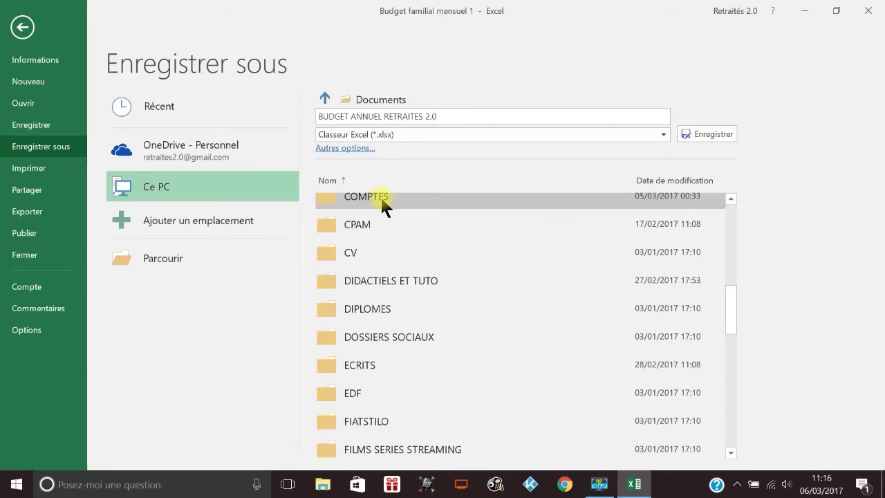
pyautogui.scroll(1, 445, 287)
pyautogui.scroll(1, 445, 286)
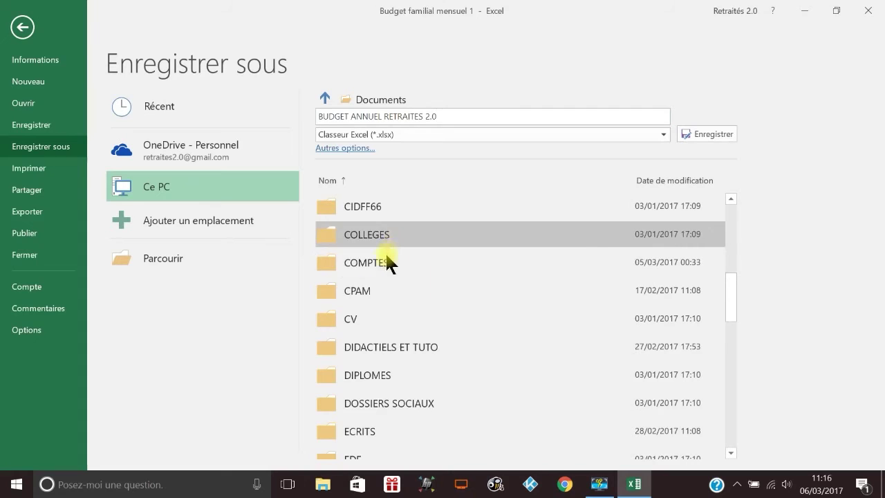
pyautogui.click(333, 178)
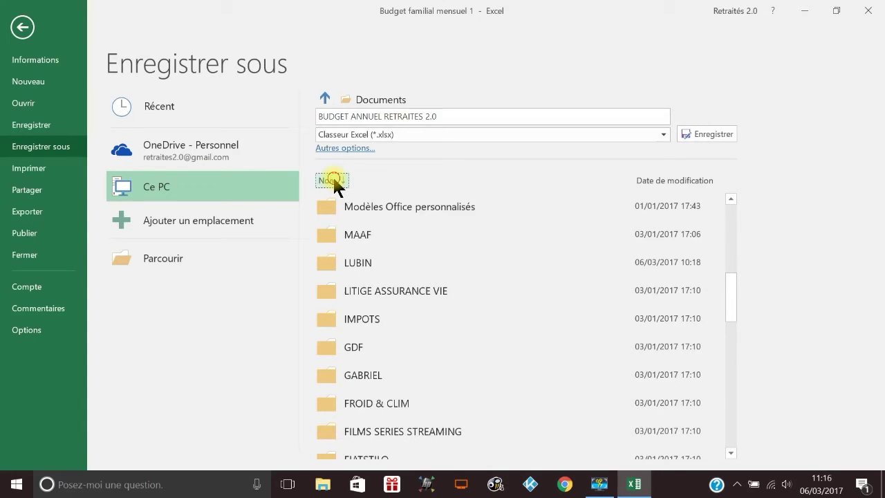
pyautogui.click(332, 177)
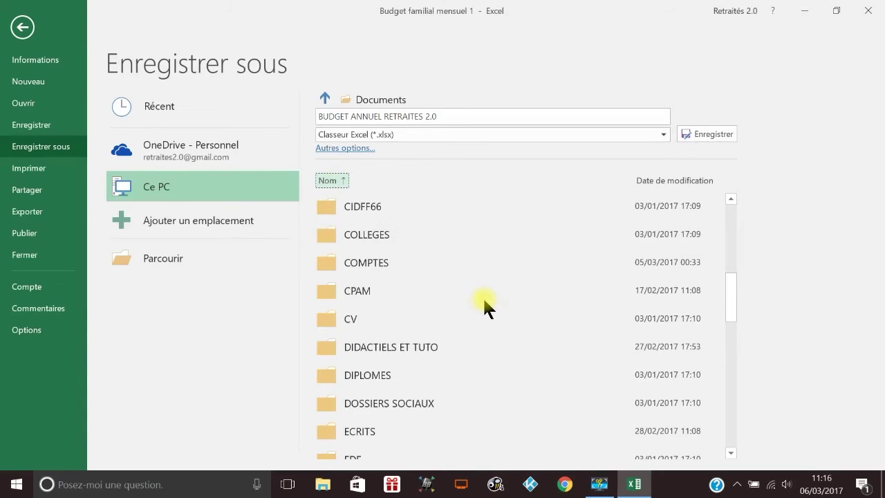
pyautogui.scroll(-1, 482, 296)
pyautogui.scroll(1, 483, 296)
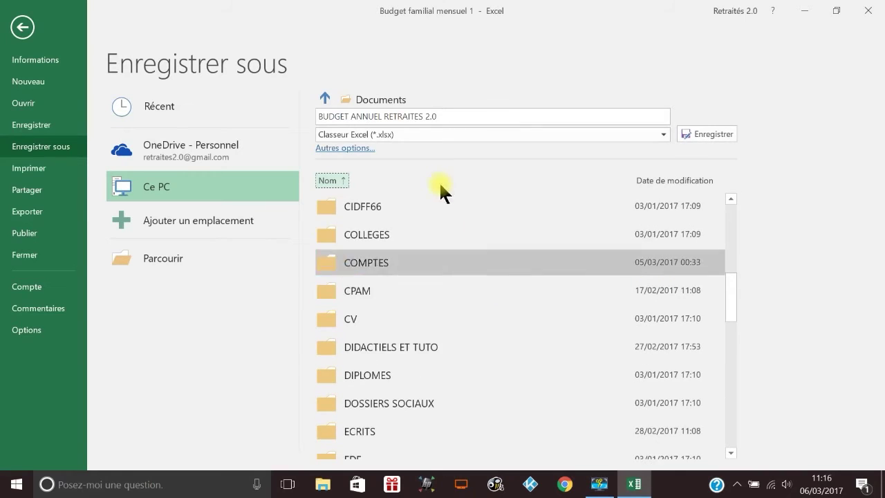
pyautogui.click(342, 146)
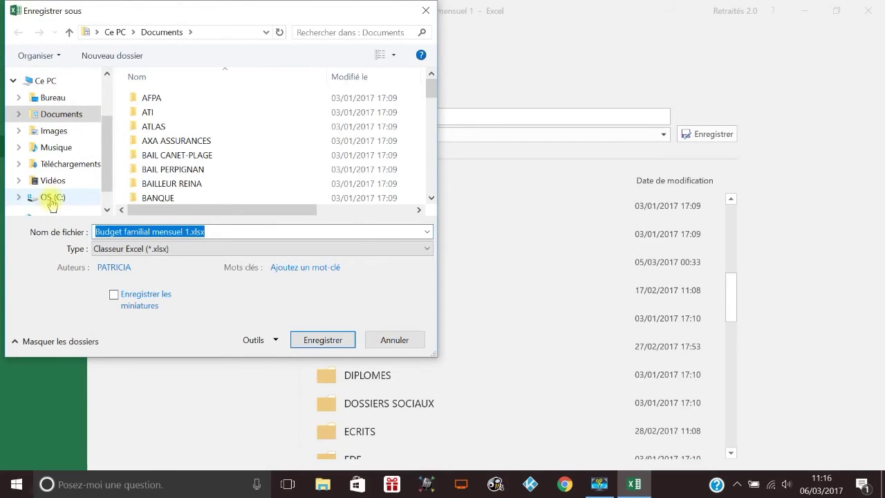
pyautogui.click(57, 98)
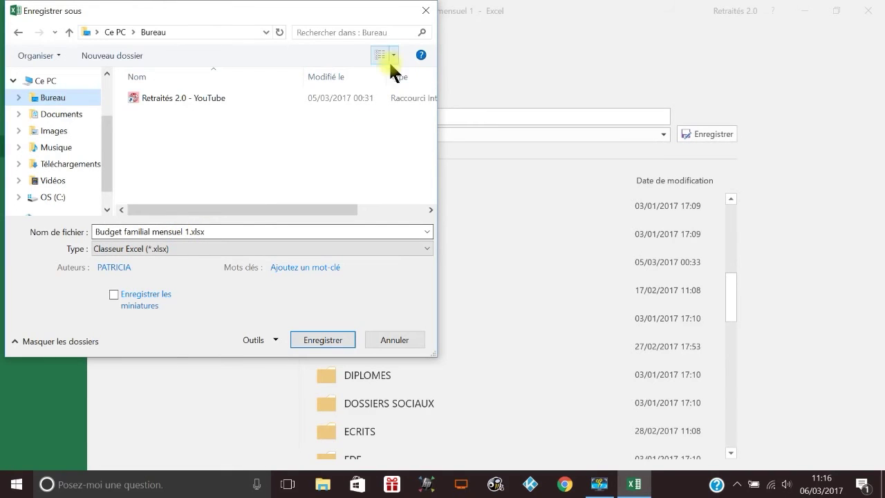
pyautogui.moveTo(380, 14); pyautogui.dragTo(498, 255)
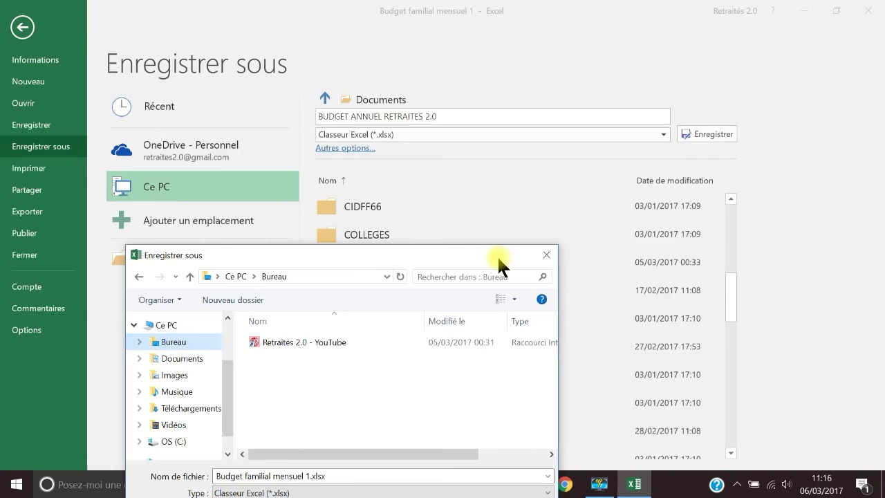
pyautogui.moveTo(497, 255); pyautogui.dragTo(455, 69)
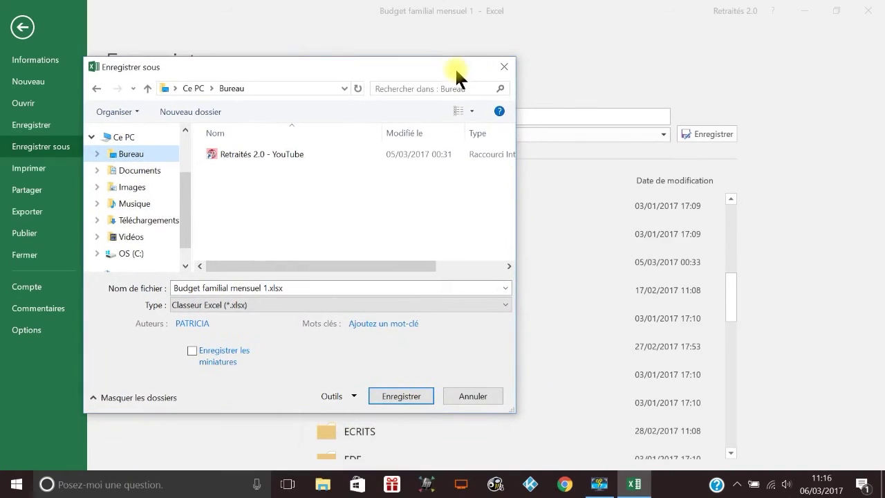
pyautogui.click(505, 62)
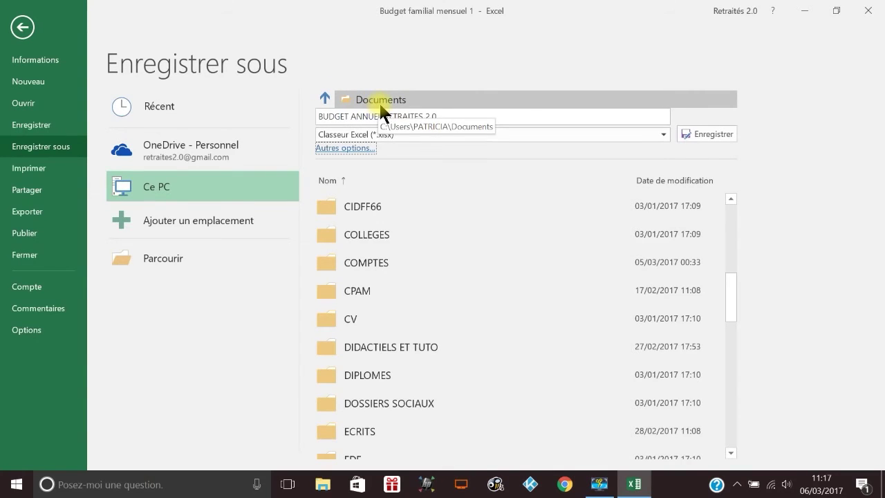
# Change the save location from Documents to the desktop (Bureau) and save the workbook there in xlsx format.
pyautogui.click(325, 99)
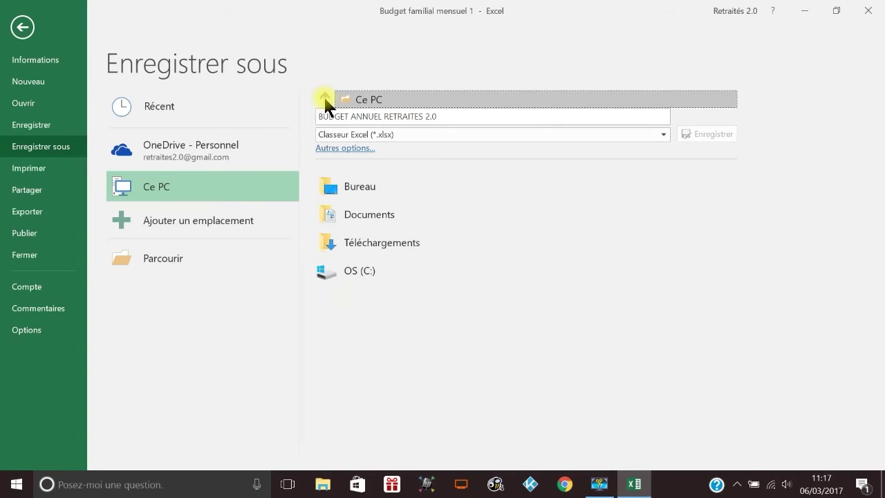
pyautogui.click(350, 271)
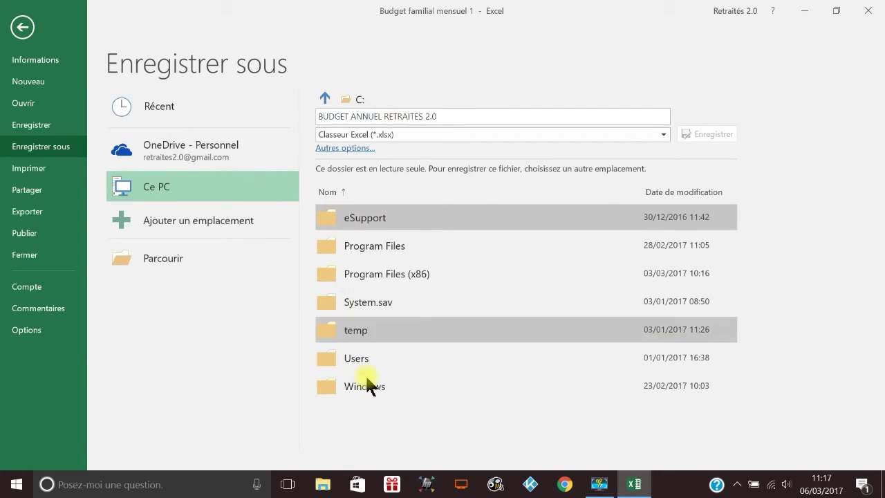
pyautogui.click(326, 96)
pyautogui.click(355, 185)
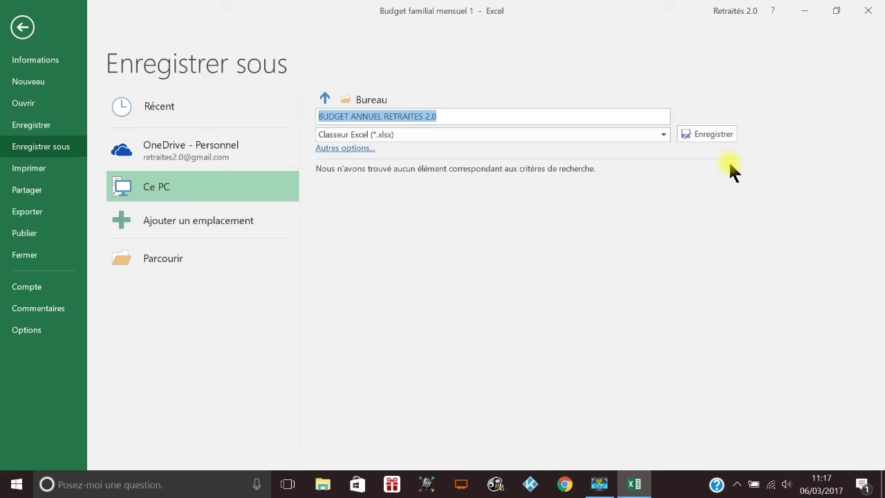
pyautogui.click(705, 135)
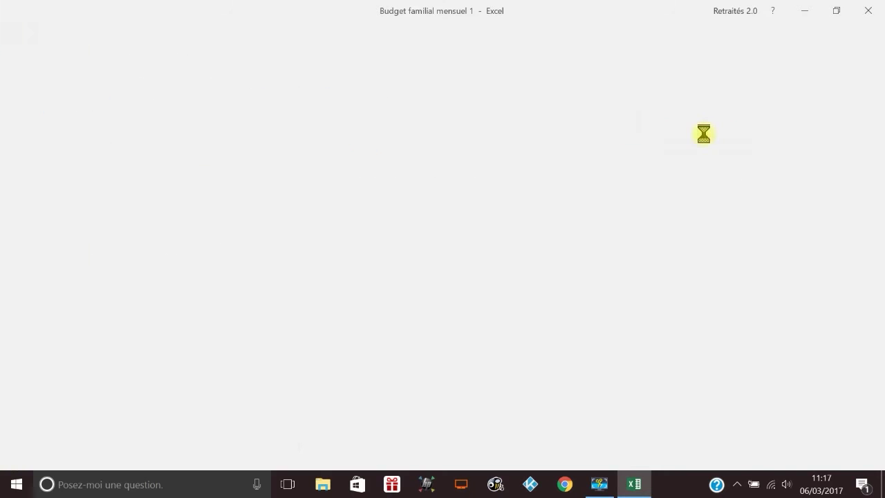
# Close the workbook window and reopen the BUDGET ANNUEL RETRAITES 2.0 file from the desktop.
pyautogui.click(868, 11)
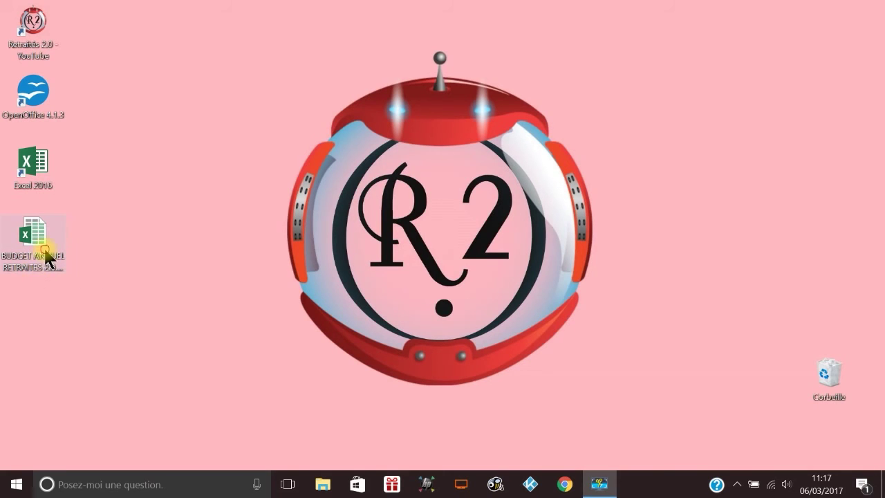
pyautogui.doubleClick(43, 257)
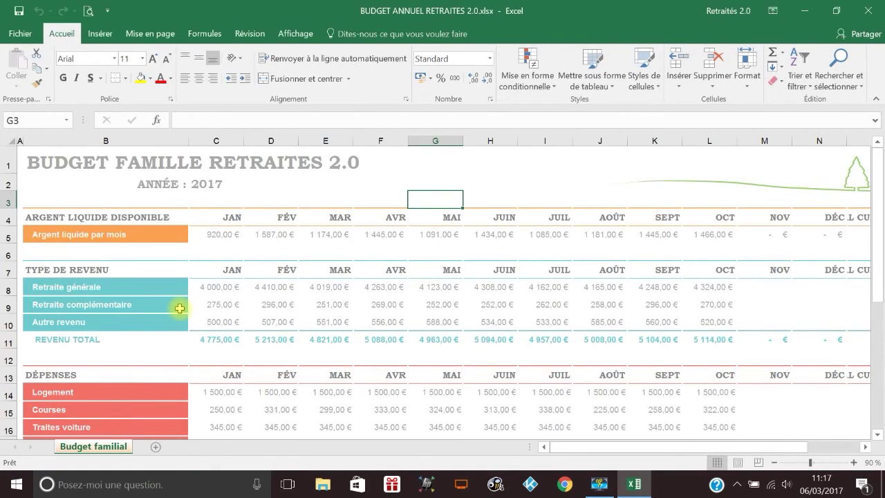
# Close the reopened budget workbook and display the templates available for a new workbook.
pyautogui.click(21, 35)
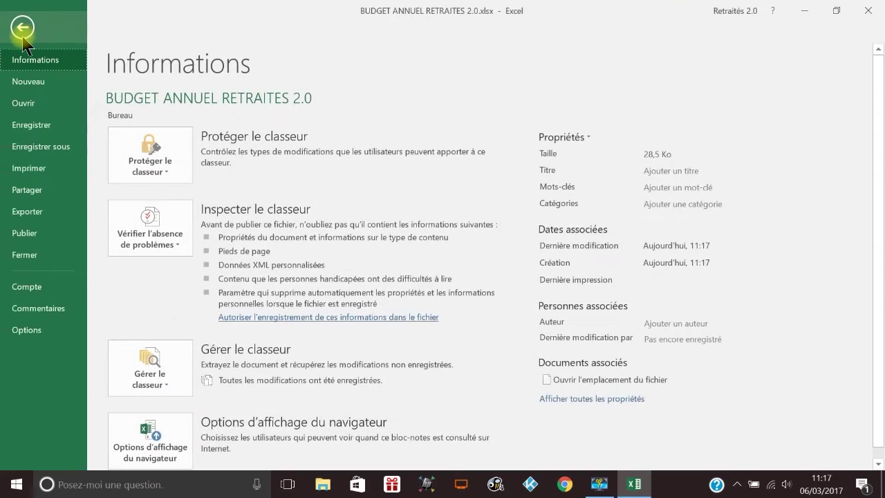
pyautogui.click(22, 254)
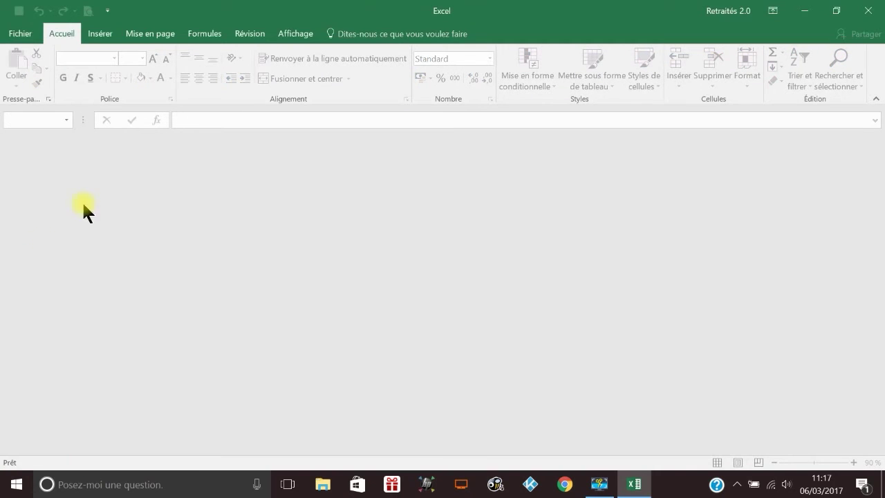
pyautogui.click(20, 34)
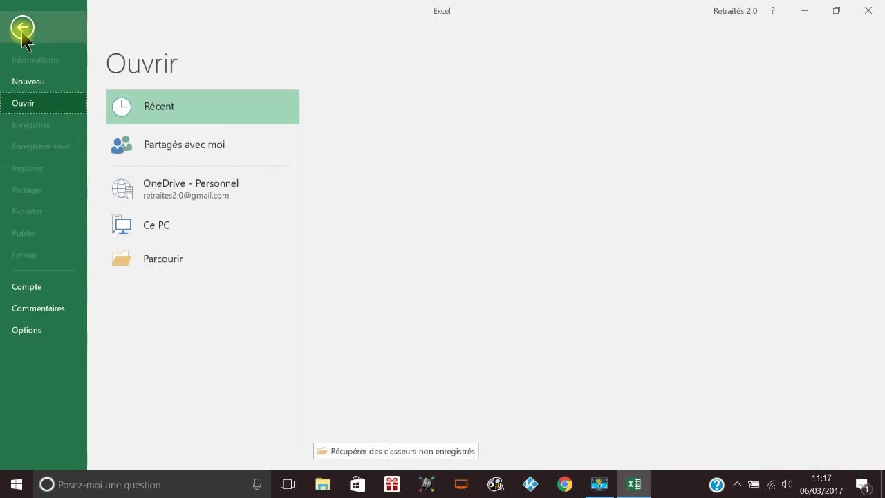
pyautogui.click(22, 83)
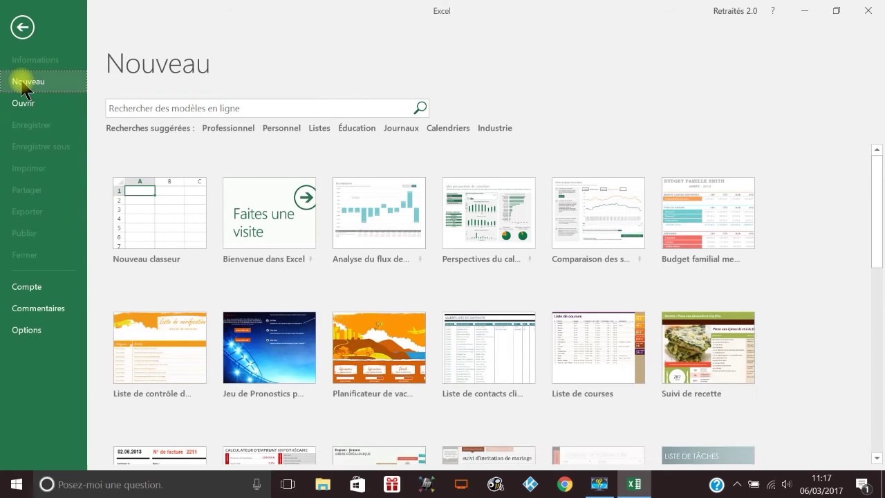
# Look through the available templates and create a workbook from the Budget mensuel simple template.
pyautogui.scroll(-5, 532, 335)
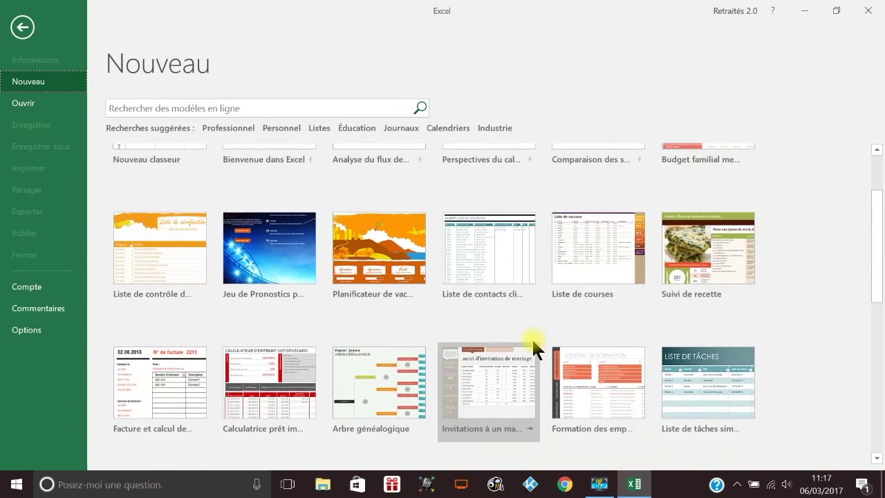
pyautogui.scroll(-3, 532, 337)
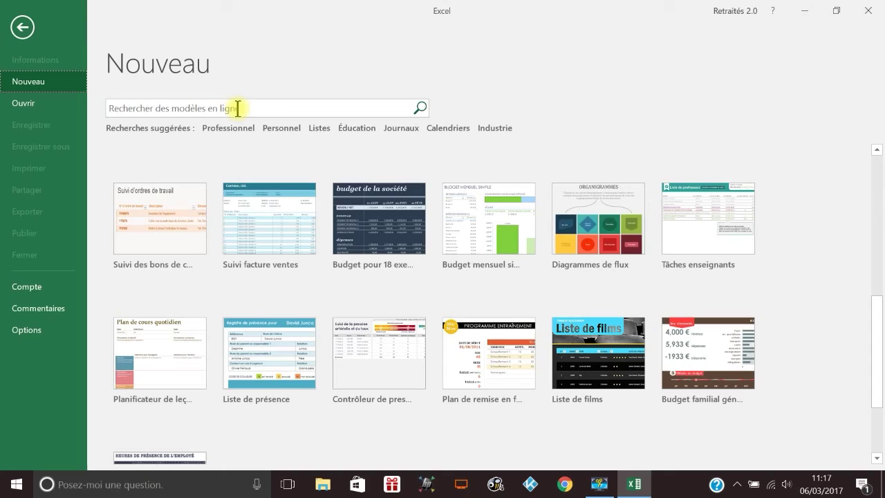
pyautogui.doubleClick(478, 235)
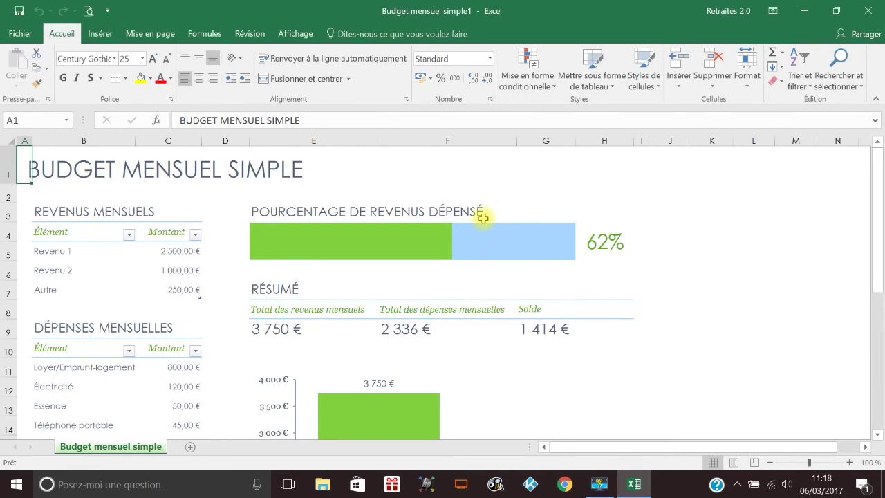
pyautogui.scroll(-1, 460, 305)
pyautogui.scroll(-2, 460, 304)
pyautogui.scroll(2, 460, 304)
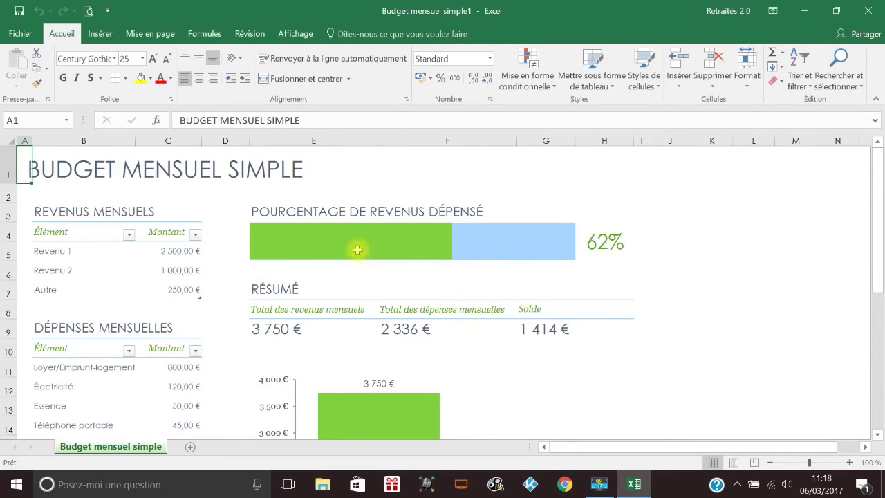
# Filter the Élément column of the monthly expenses table to show only Courses.
pyautogui.scroll(-2, 491, 311)
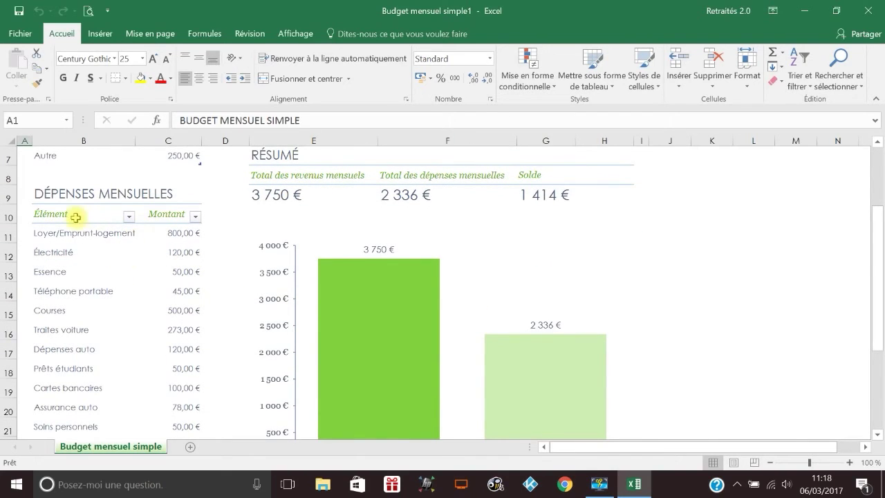
pyautogui.click(128, 217)
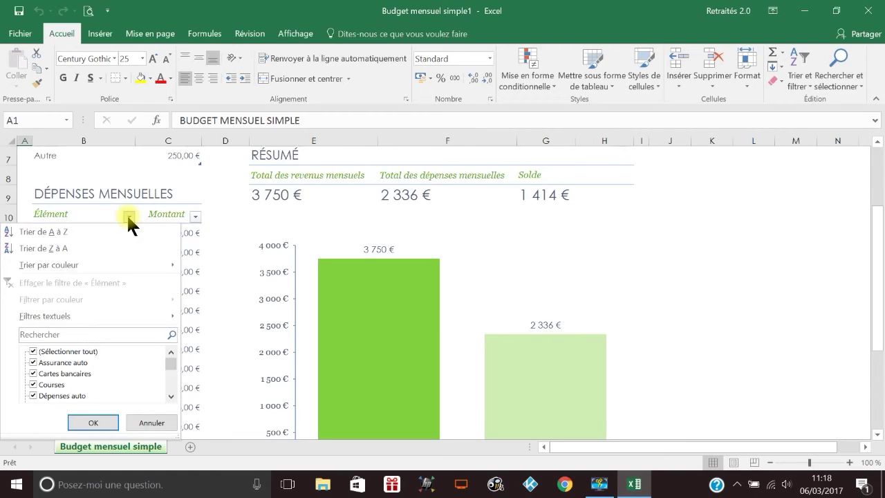
pyautogui.click(32, 352)
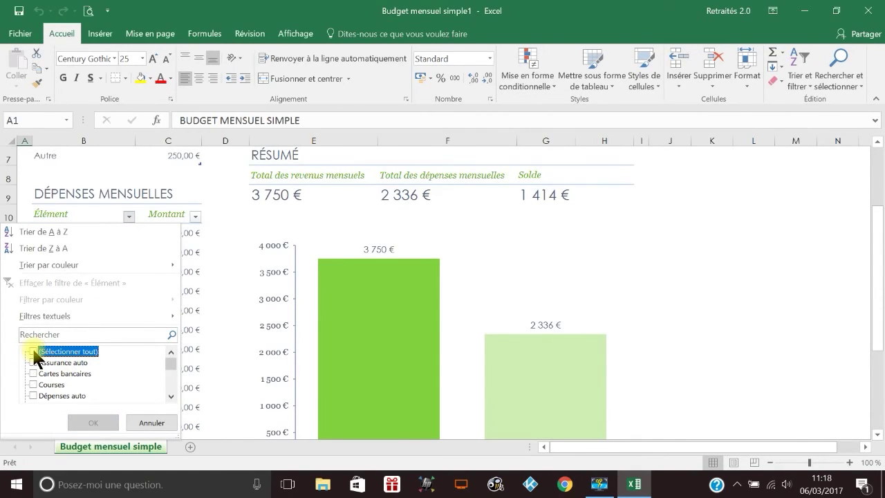
pyautogui.click(56, 386)
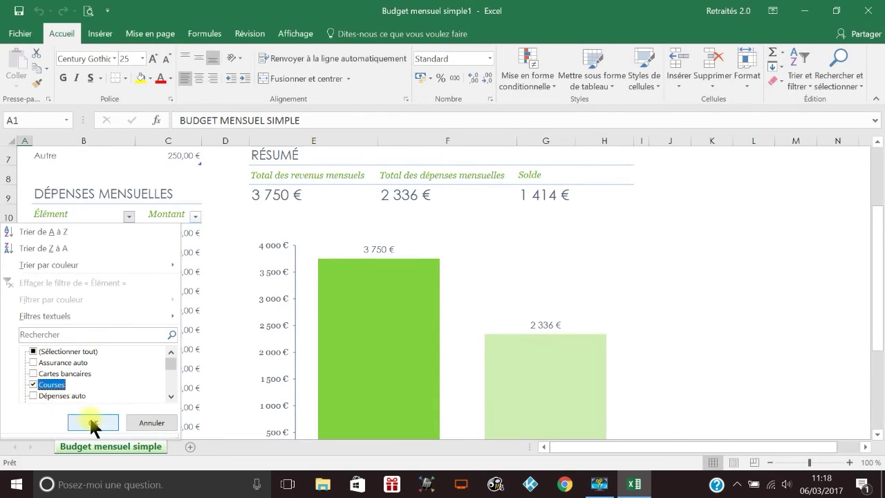
pyautogui.click(90, 419)
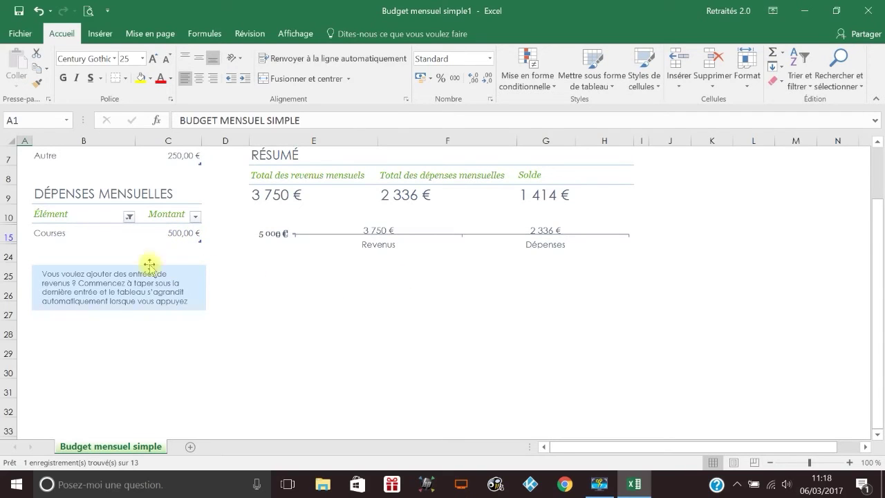
# Reselect all items in the Élément filter of the monthly expenses table.
pyautogui.click(128, 216)
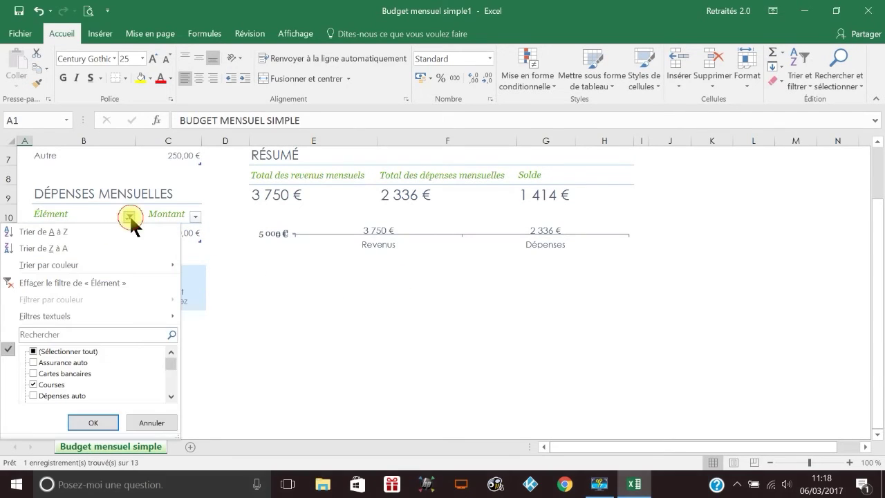
pyautogui.click(34, 352)
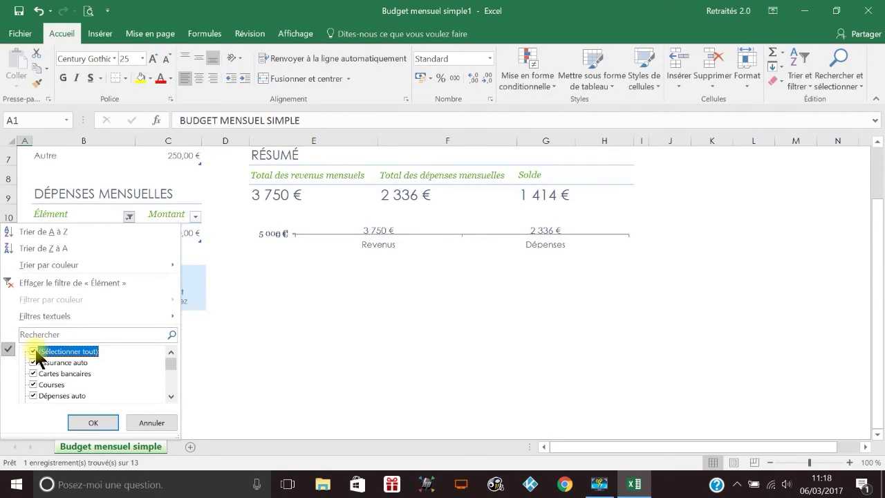
pyautogui.click(92, 421)
# Add an expense named Equitation in cell B24, directly below Divers in the monthly expenses table.
pyautogui.scroll(-2, 185, 284)
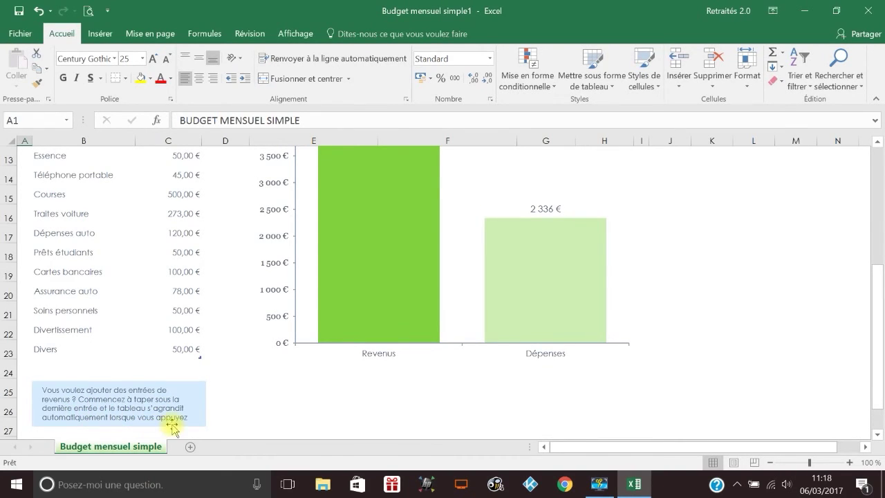
pyautogui.scroll(-1, 170, 423)
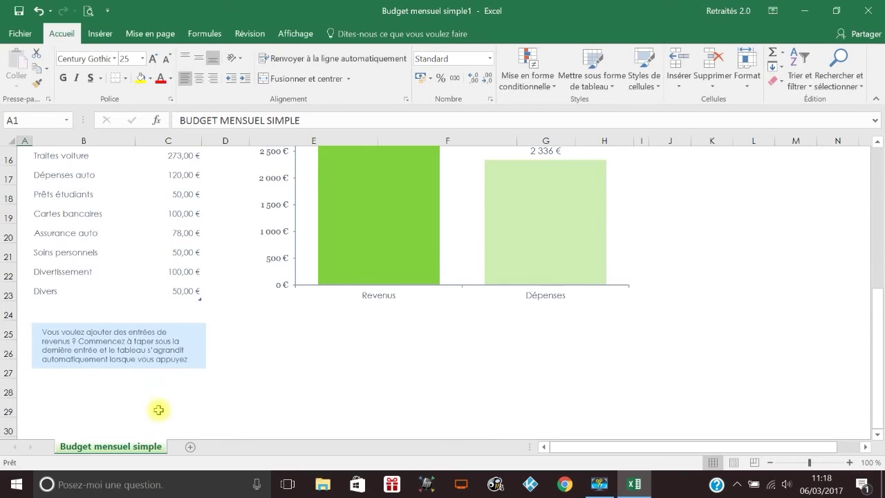
pyautogui.scroll(3, 159, 410)
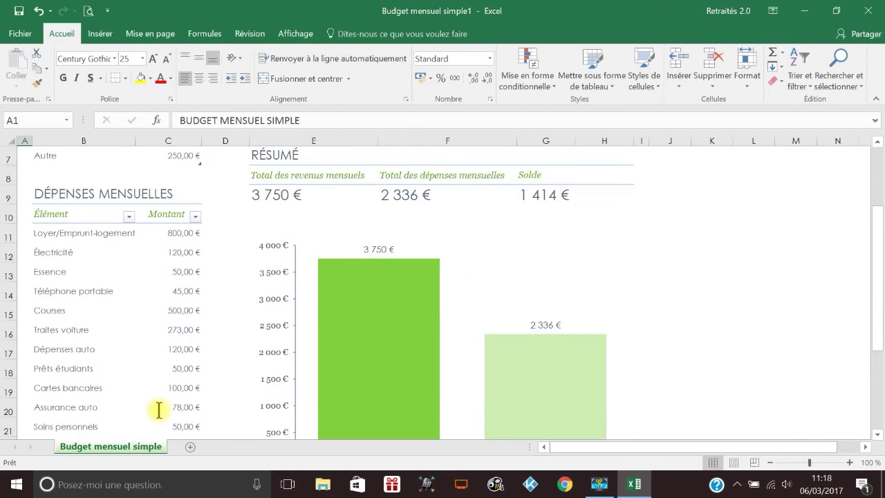
pyautogui.scroll(-3, 158, 410)
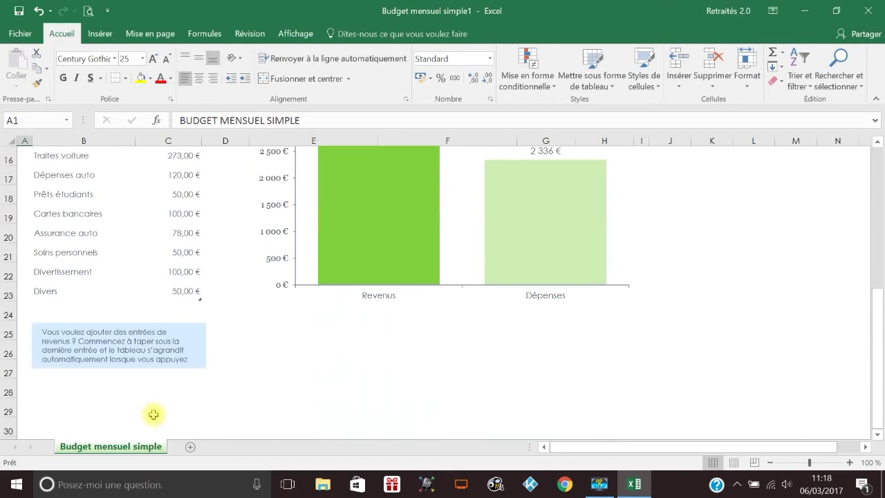
pyautogui.click(56, 310)
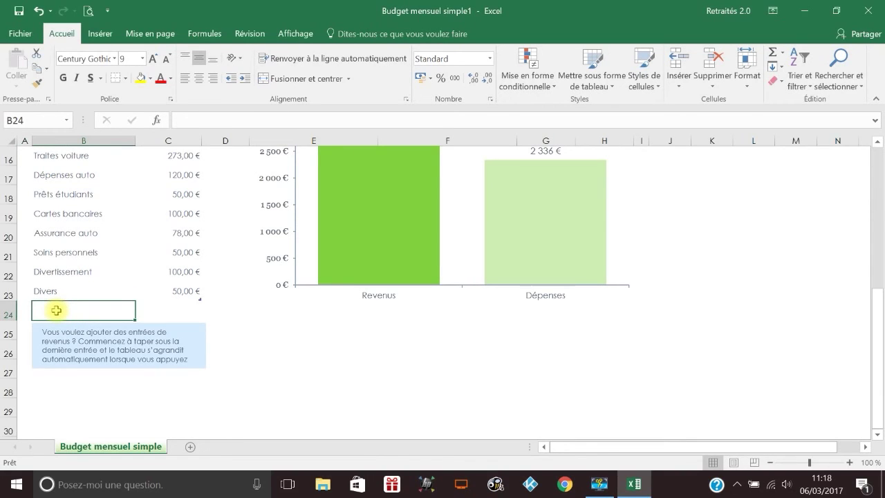
pyautogui.write('essence')
pyautogui.press('BackSpace')
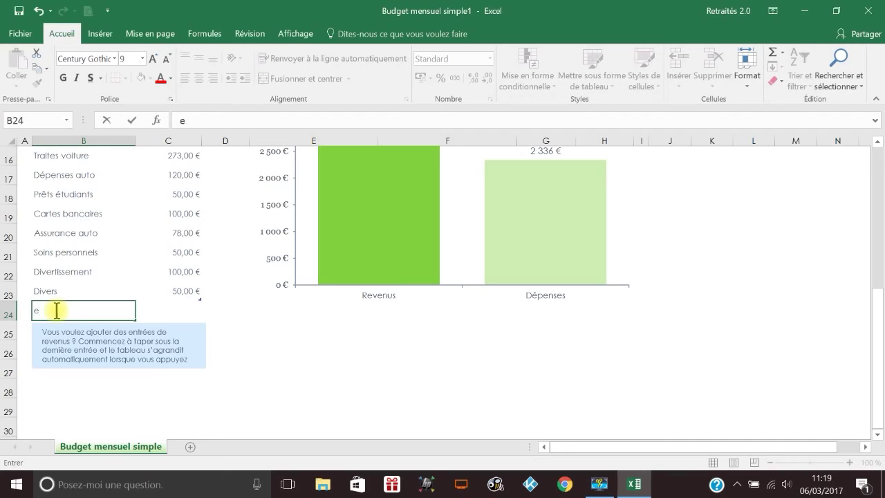
pyautogui.press('BackSpace')
pyautogui.write('E')
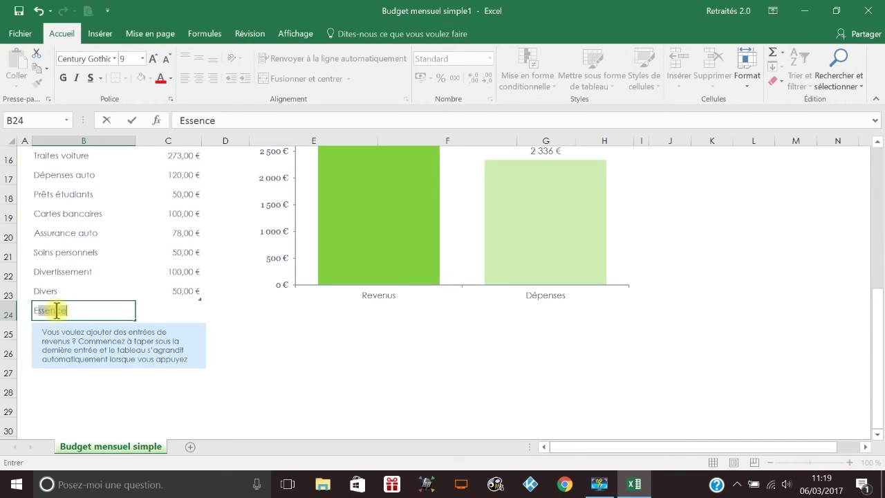
pyautogui.write('quitation')
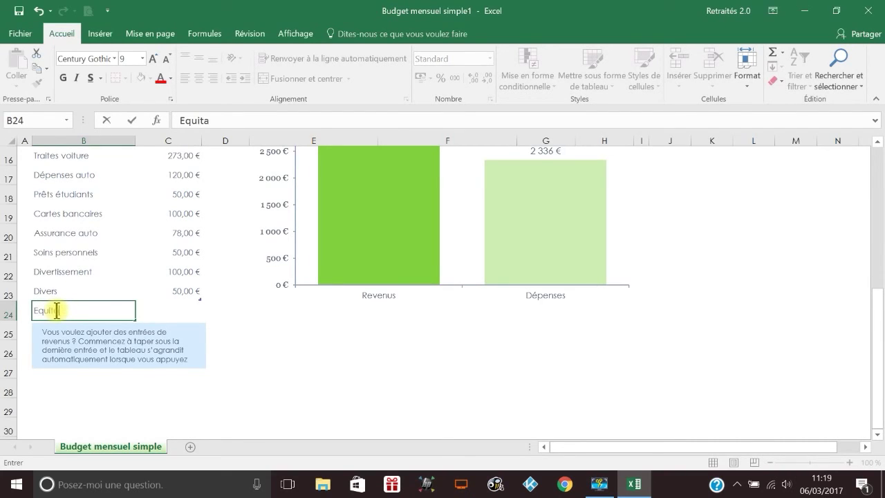
# Enter 300 as the monthly amount for Equitation in cell C24.
pyautogui.click(189, 312)
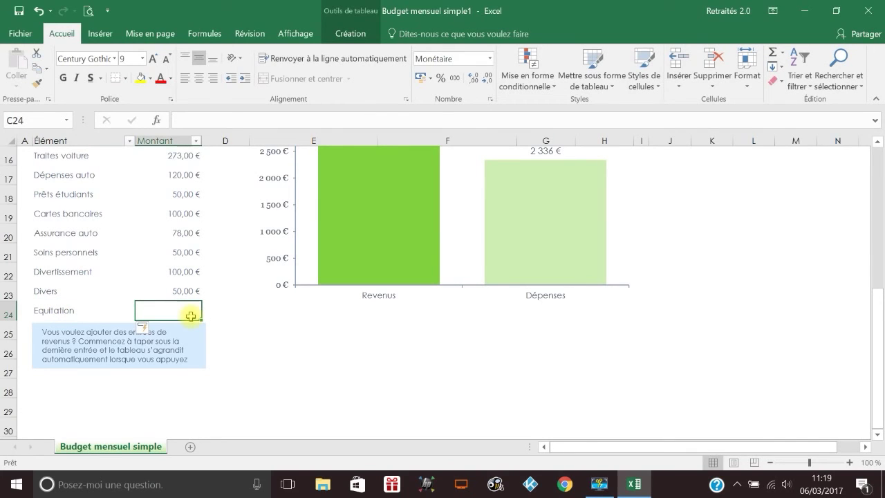
pyautogui.scroll(3, 191, 316)
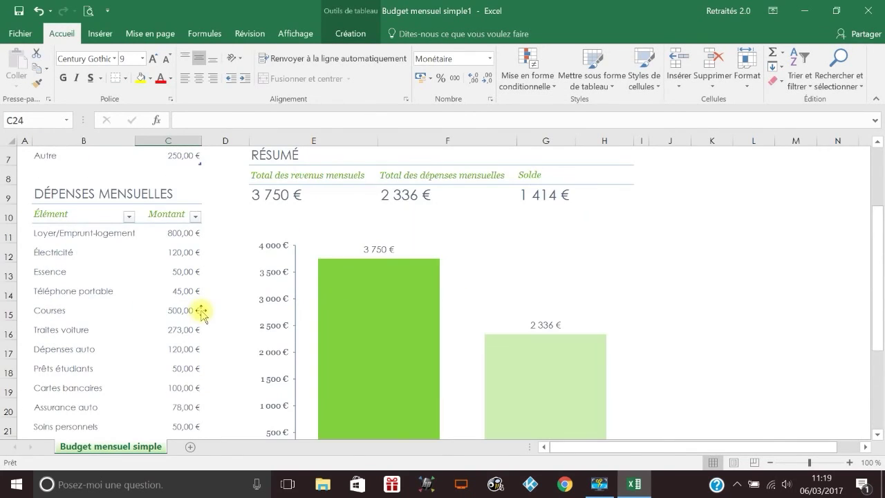
pyautogui.scroll(2, 202, 312)
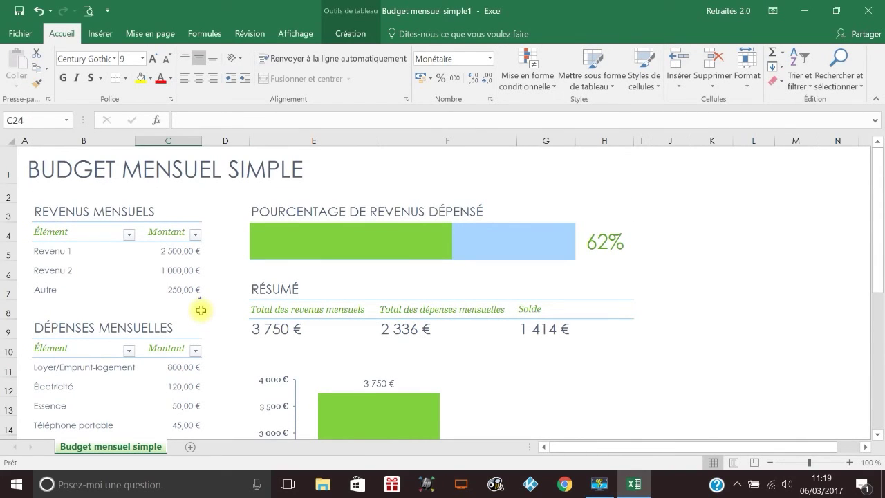
pyautogui.scroll(-6, 201, 310)
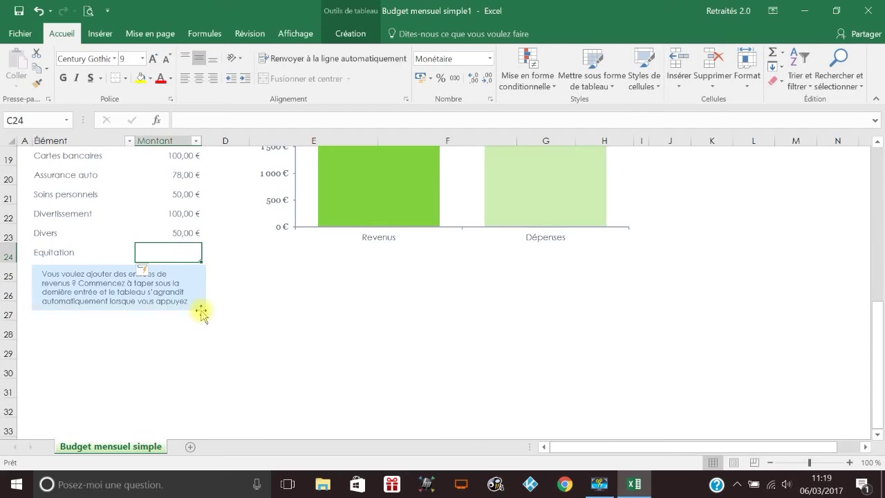
pyautogui.write('"')
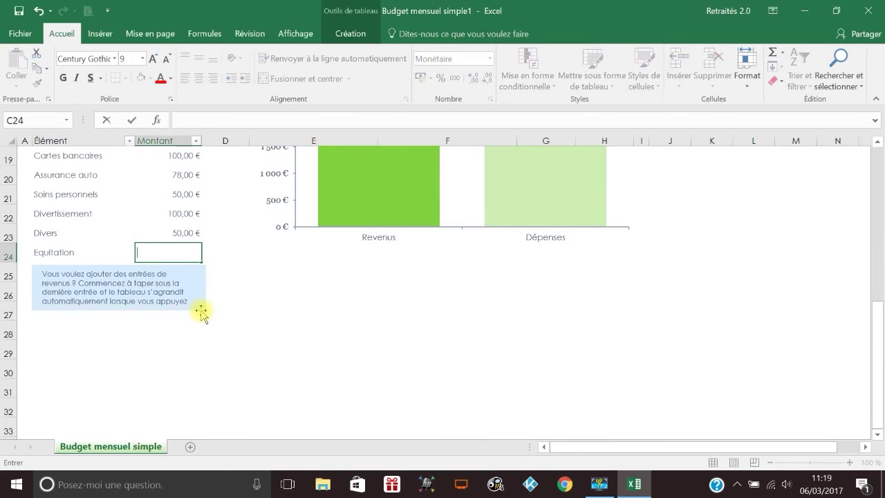
pyautogui.write('300')
pyautogui.press('Return')
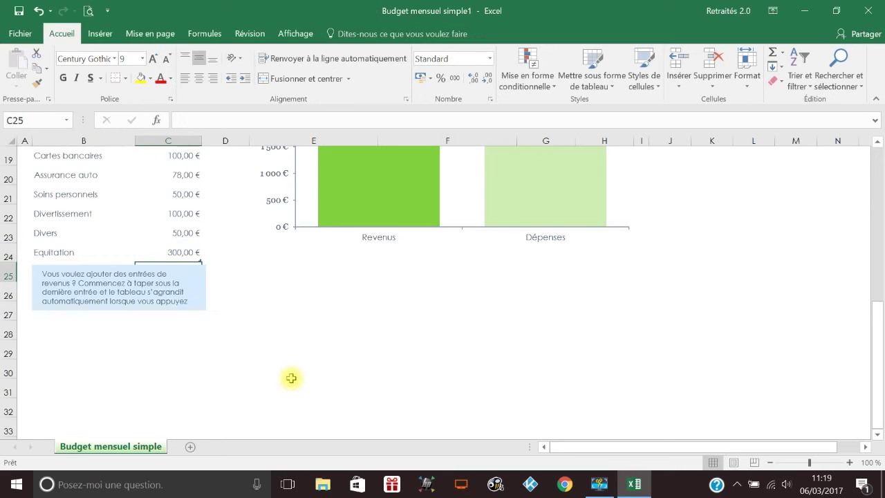
# Check the updated summary and chart, and undo the Equitation amount, table extension and label.
pyautogui.scroll(4, 291, 378)
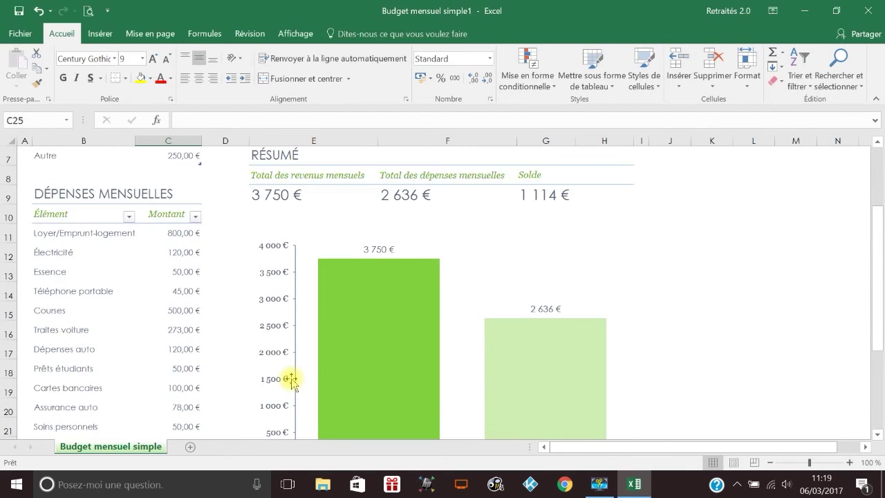
pyautogui.scroll(-4, 291, 378)
pyautogui.scroll(4, 291, 378)
pyautogui.scroll(-2, 291, 379)
pyautogui.scroll(-2, 291, 378)
pyautogui.scroll(3, 291, 379)
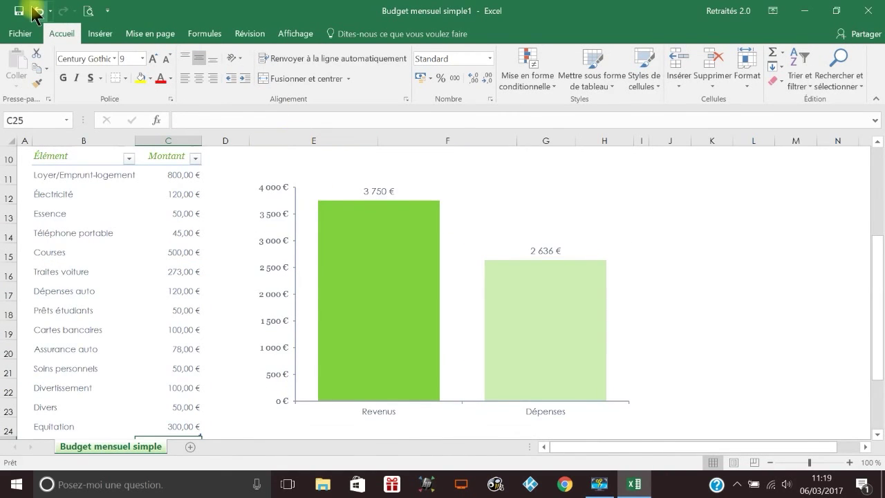
pyautogui.click(38, 11)
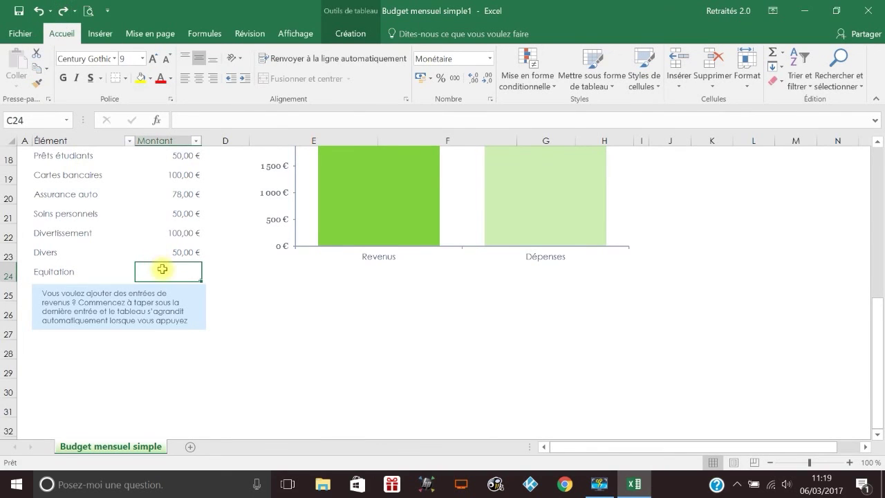
pyautogui.click(40, 11)
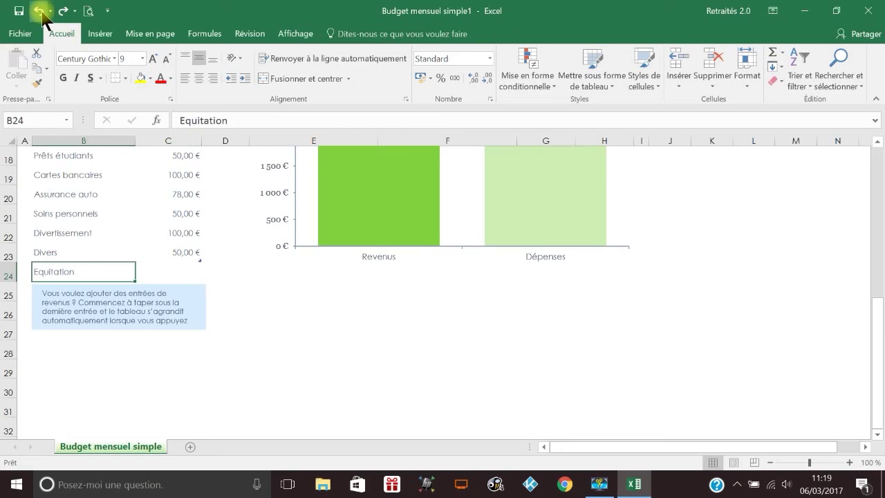
pyautogui.click(40, 11)
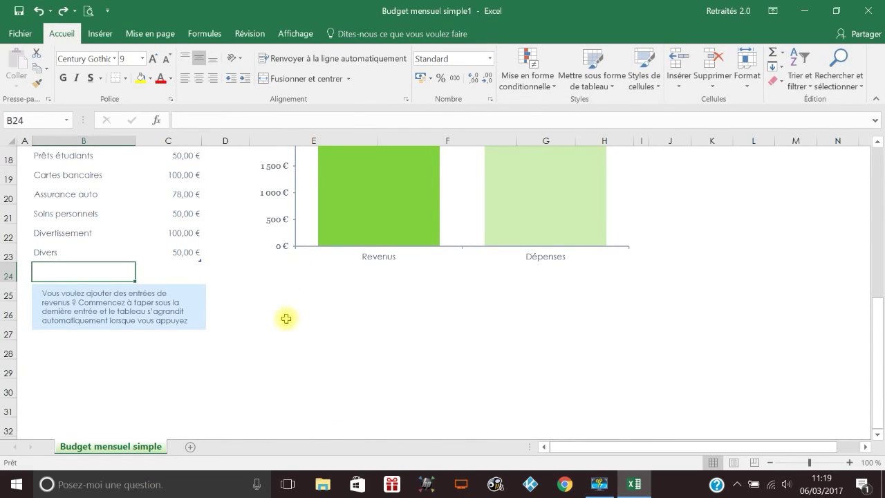
# Start saving the budget workbook under a new name on this PC, changing the location from Documents to Ce PC.
pyautogui.scroll(3, 339, 373)
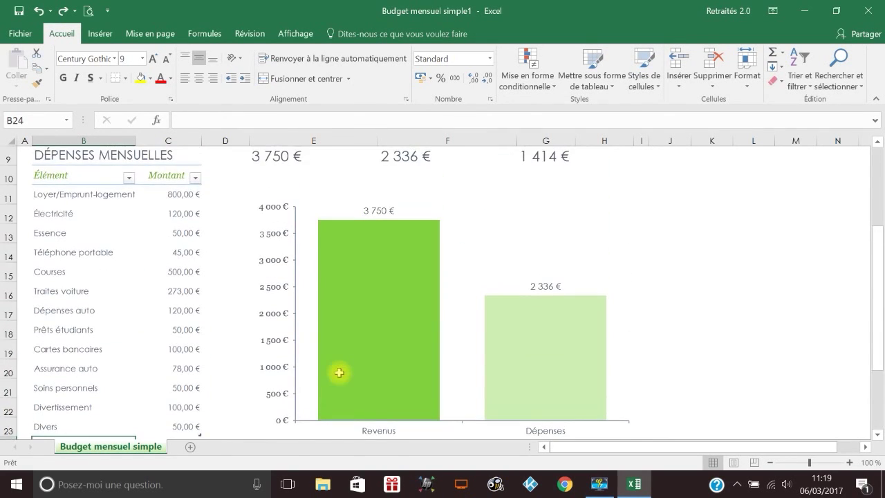
pyautogui.scroll(3, 339, 374)
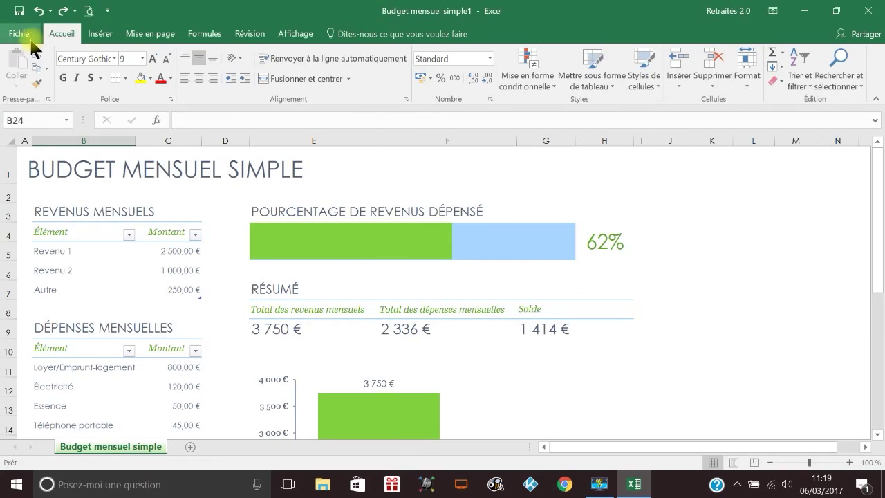
pyautogui.click(29, 39)
pyautogui.click(45, 146)
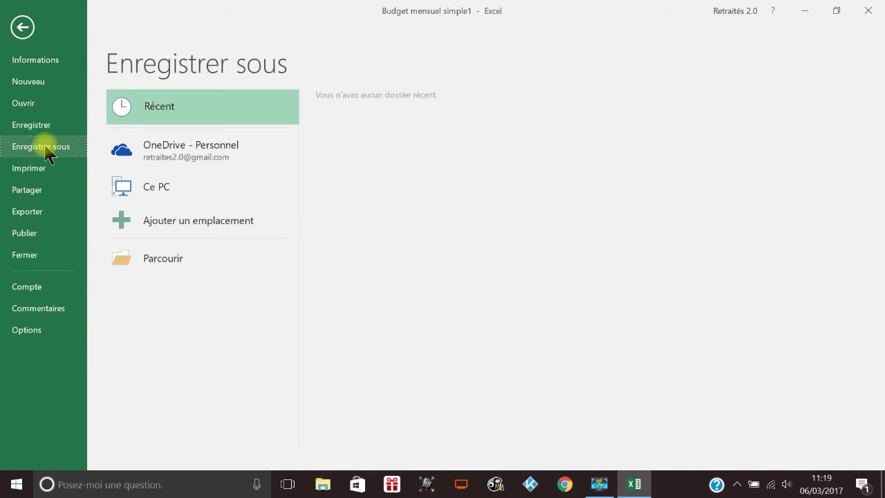
pyautogui.click(140, 182)
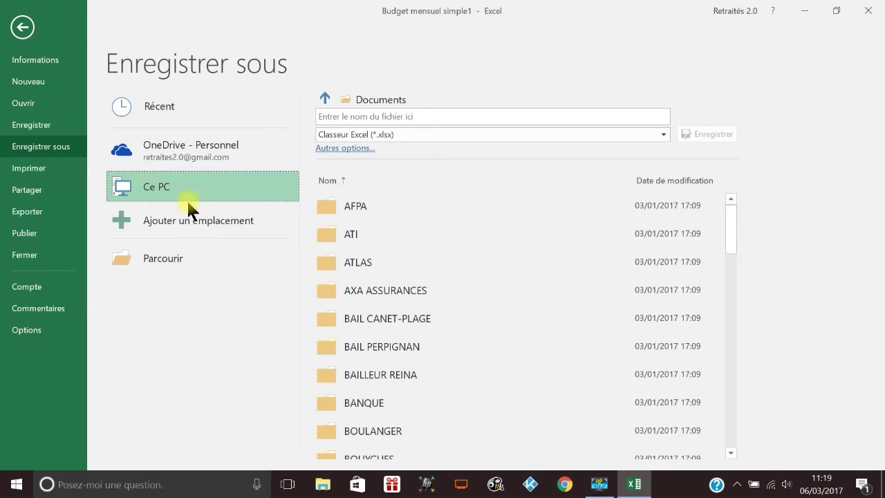
pyautogui.click(365, 97)
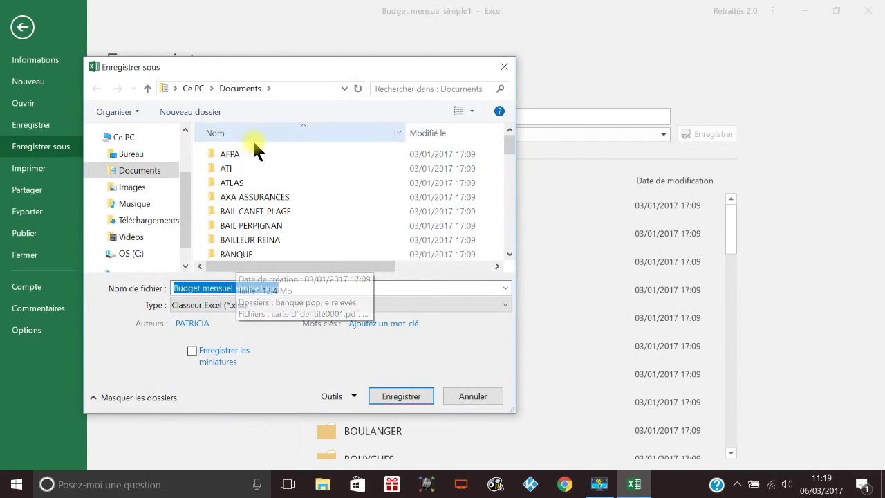
pyautogui.click(504, 67)
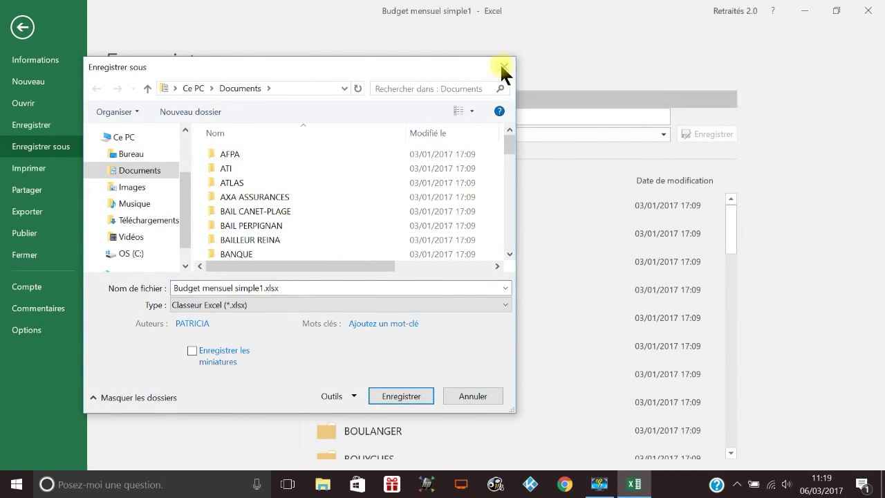
pyautogui.click(325, 98)
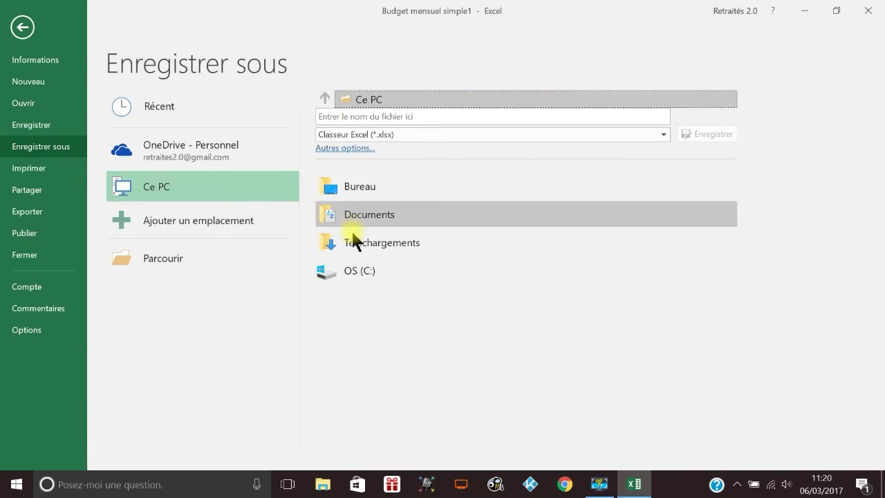
pyautogui.click(388, 115)
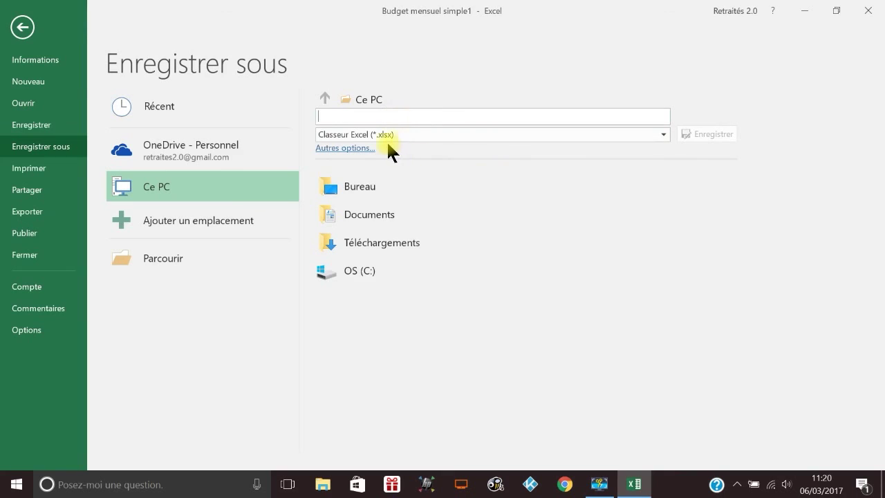